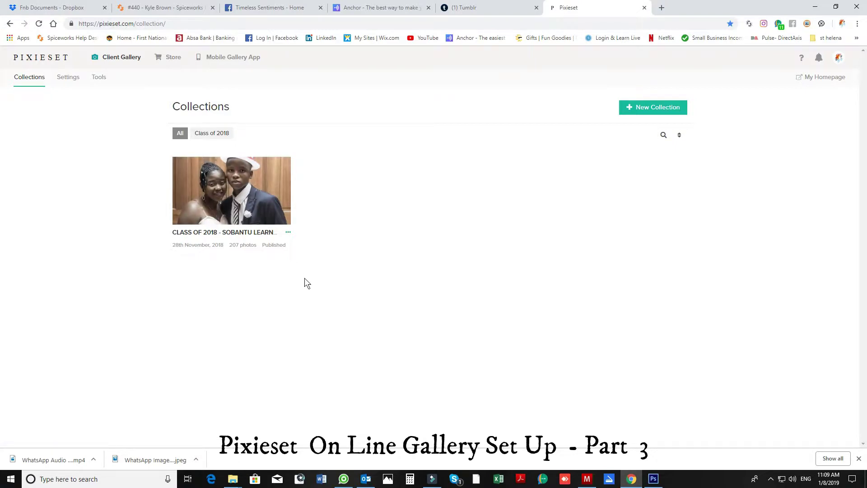
# Open the Class of 2018 collection, view the Highlights set, then load the 20 Matric Girls 2018 photos.
pyautogui.click(252, 209)
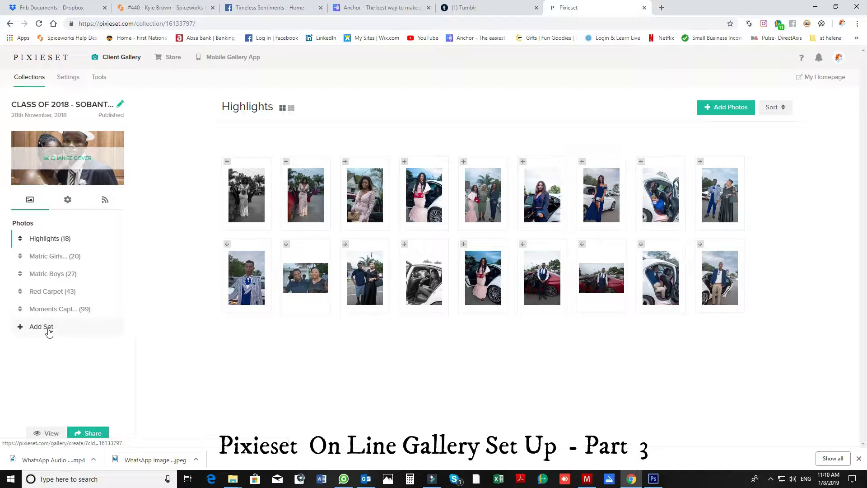
pyautogui.click(50, 243)
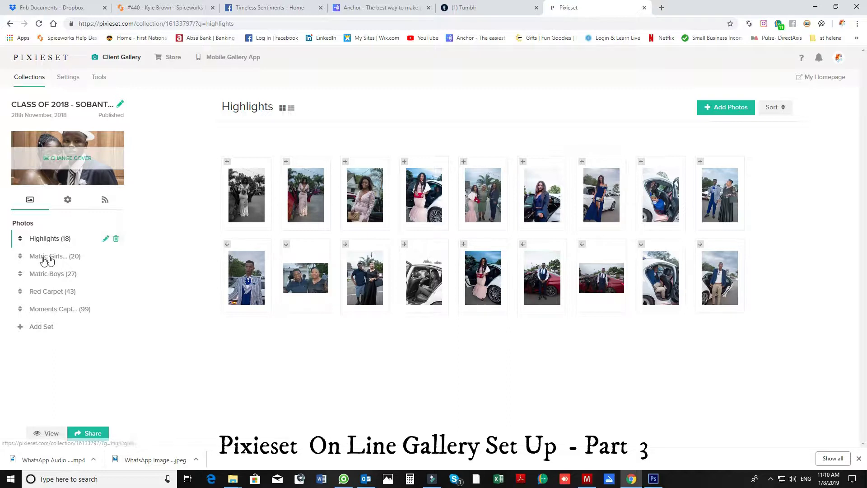
pyautogui.click(43, 256)
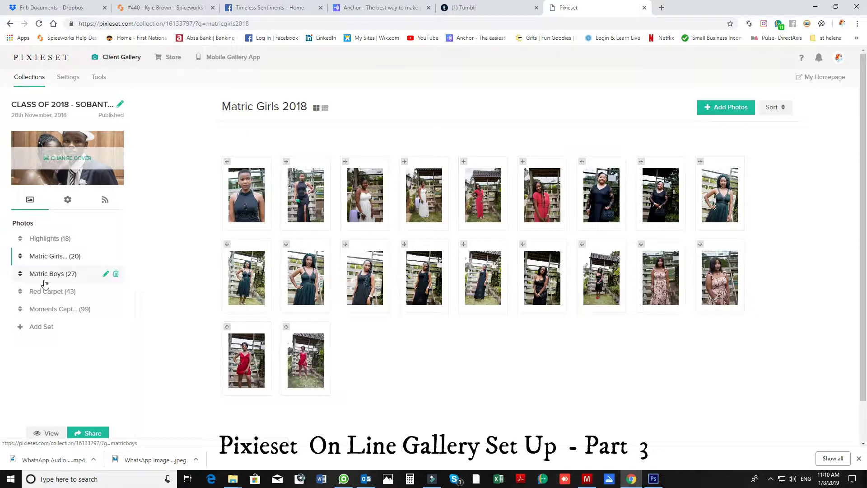
# Browse the Matric Boys set, then display the 99 Moments Captured event photos.
pyautogui.click(45, 283)
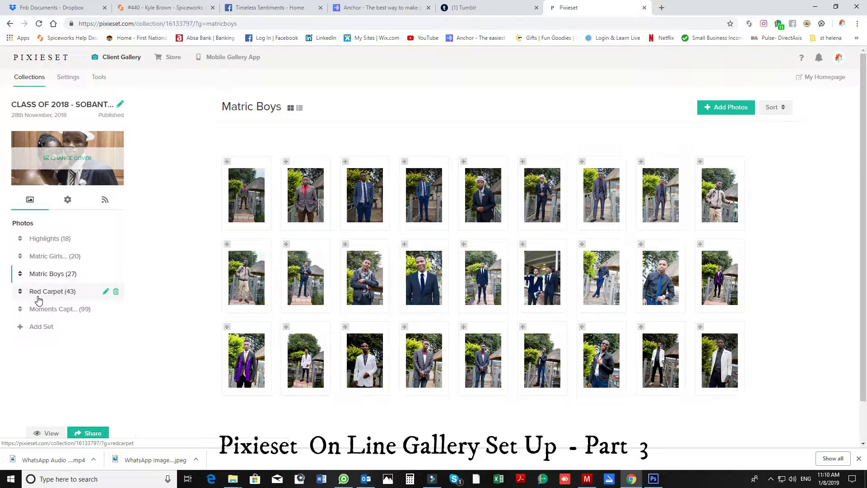
pyautogui.click(49, 310)
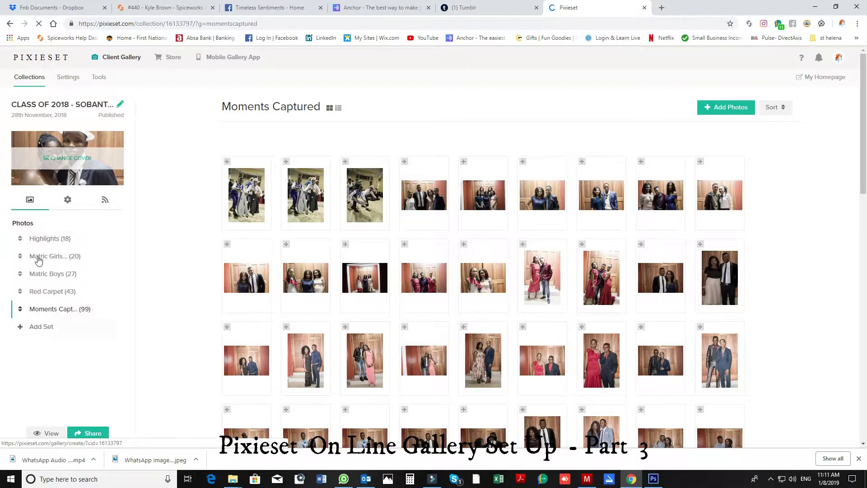
# Open the collection's general settings and scroll through status, auto expiry and registration options.
pyautogui.click(66, 200)
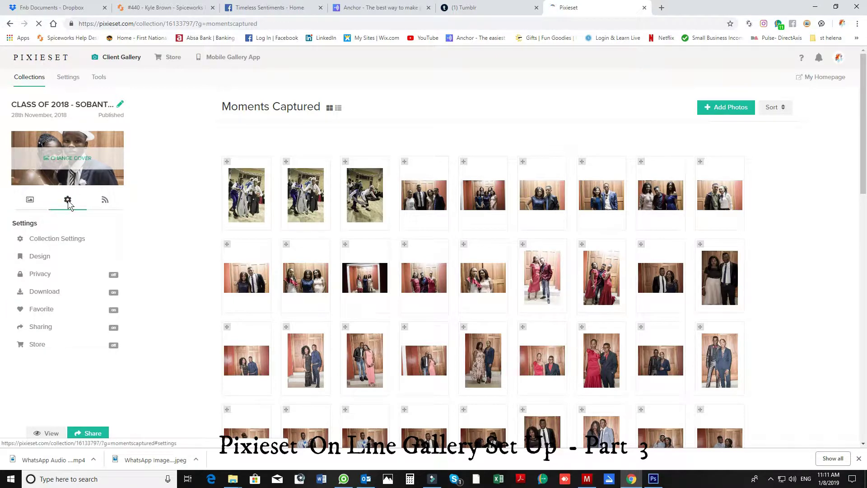
pyautogui.click(65, 244)
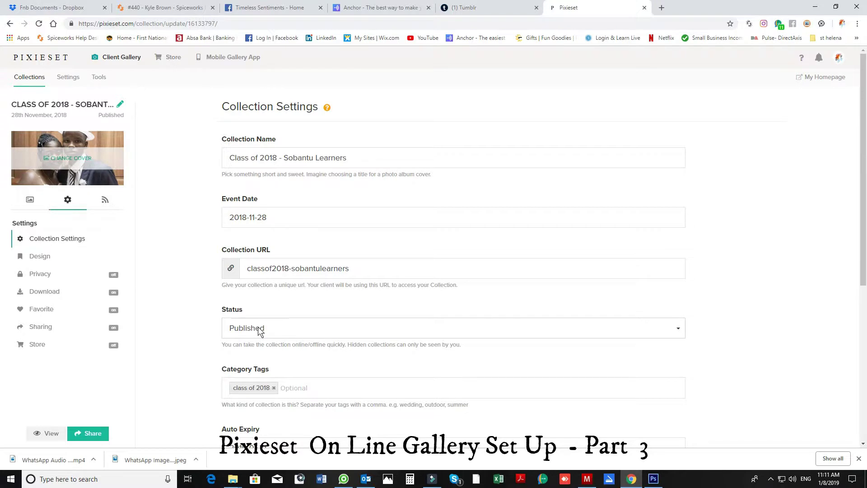
pyautogui.scroll(-1, 260, 331)
pyautogui.scroll(-2, 274, 332)
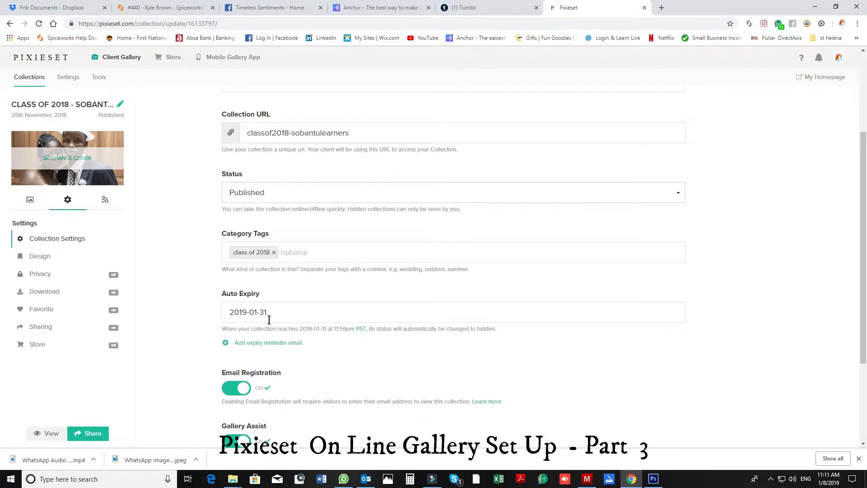
pyautogui.scroll(-3, 269, 320)
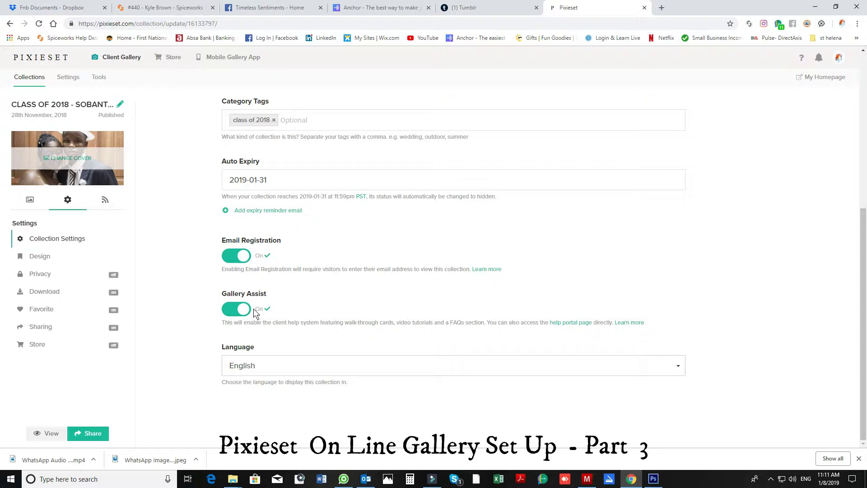
# Keep English as the gallery language in the Language dropdown.
pyautogui.click(679, 369)
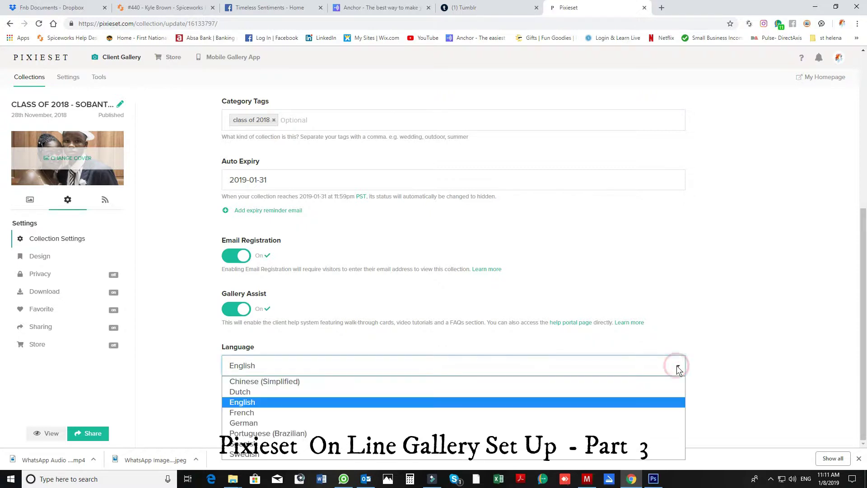
pyautogui.click(253, 404)
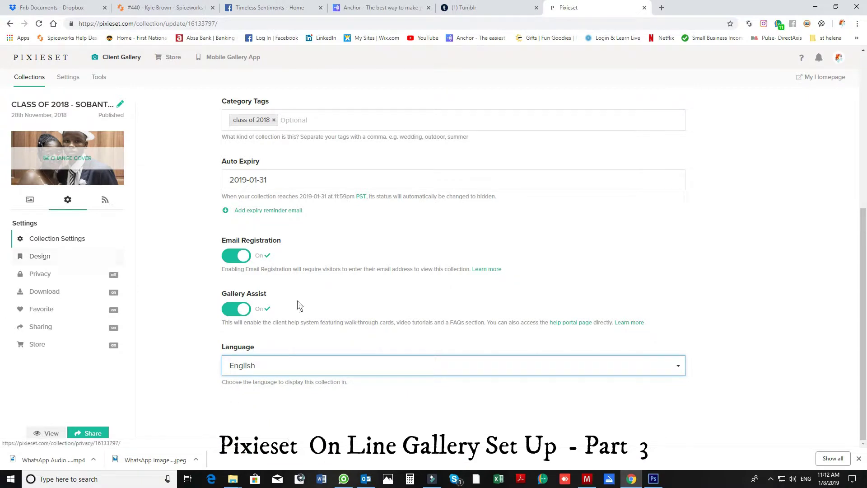
pyautogui.scroll(6, 297, 300)
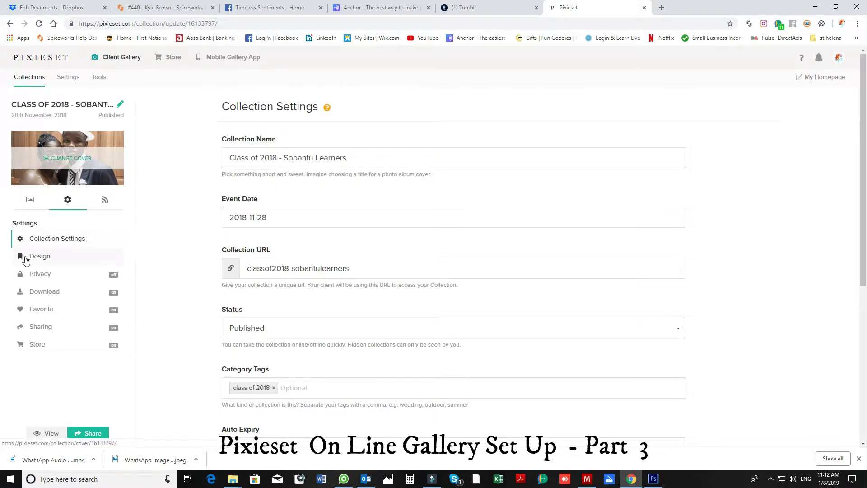
# Open the Design settings and scroll through the West cover style's desktop and mobile previews.
pyautogui.click(42, 257)
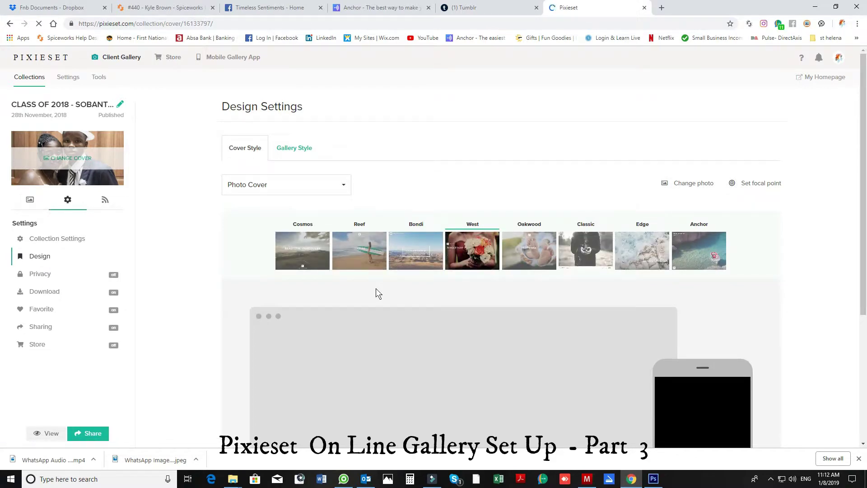
pyautogui.scroll(-3, 376, 289)
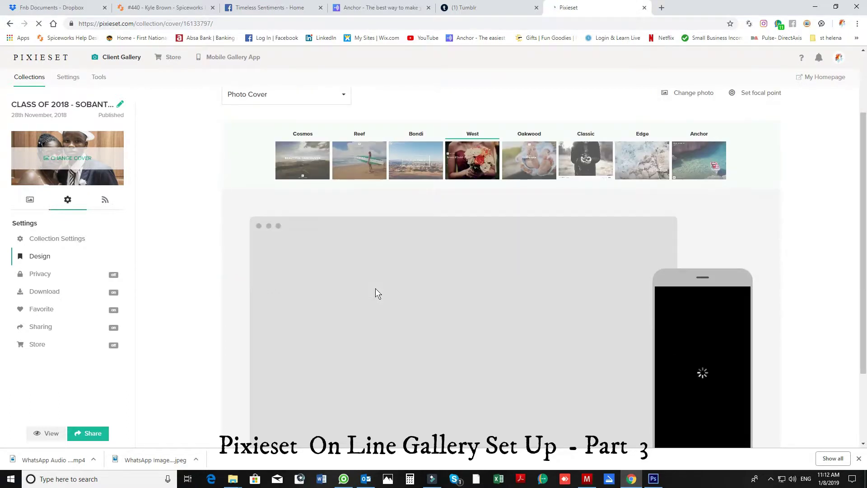
pyautogui.scroll(-2, 375, 288)
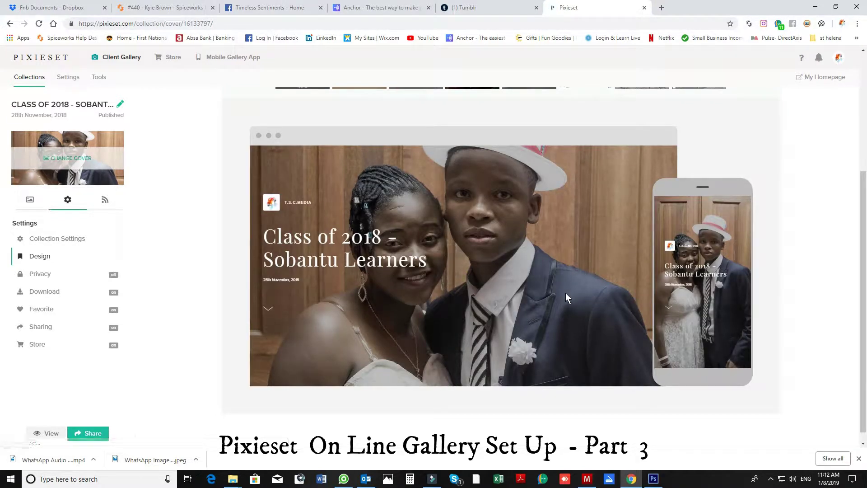
pyautogui.scroll(3, 545, 292)
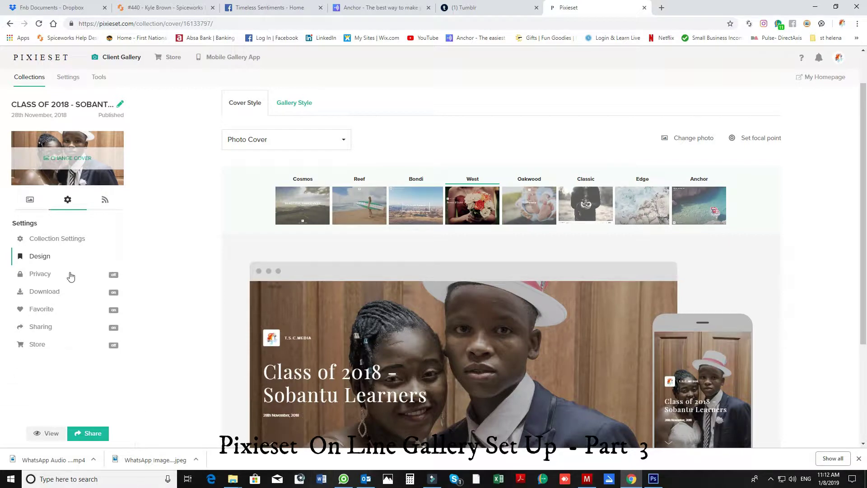
# Open the Privacy settings and leave the Collection Password empty so the gallery stays public.
pyautogui.click(36, 281)
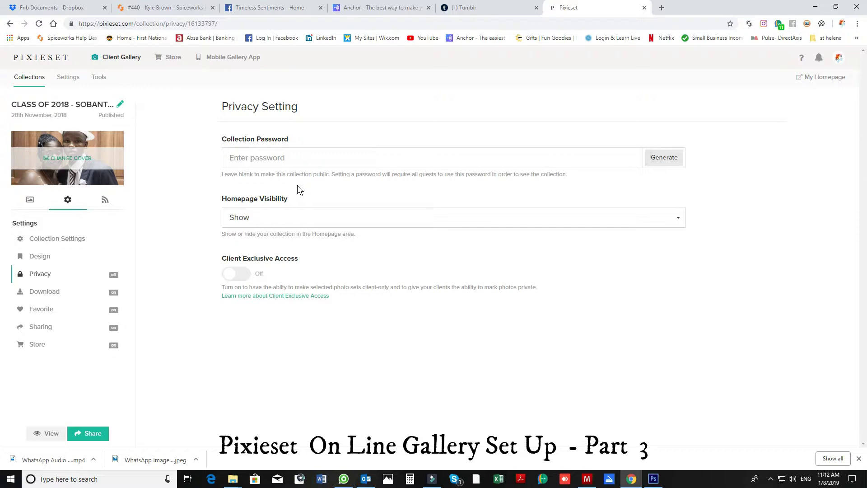
pyautogui.click(255, 157)
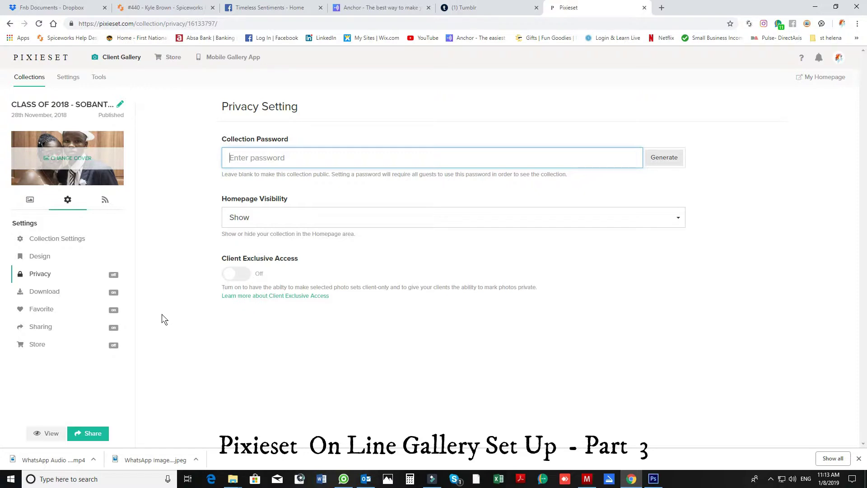
# Scroll through the Download options, then show the Favorite settings with Favorite Status and Notes on.
pyautogui.click(45, 292)
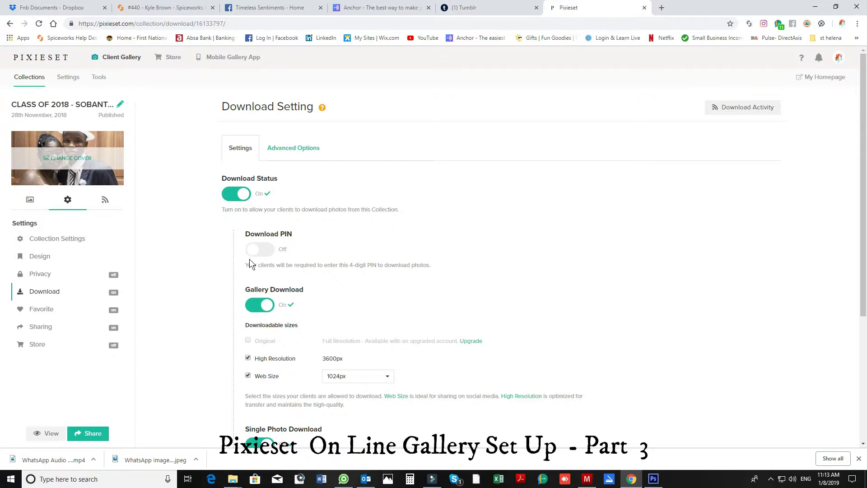
pyautogui.scroll(-2, 375, 267)
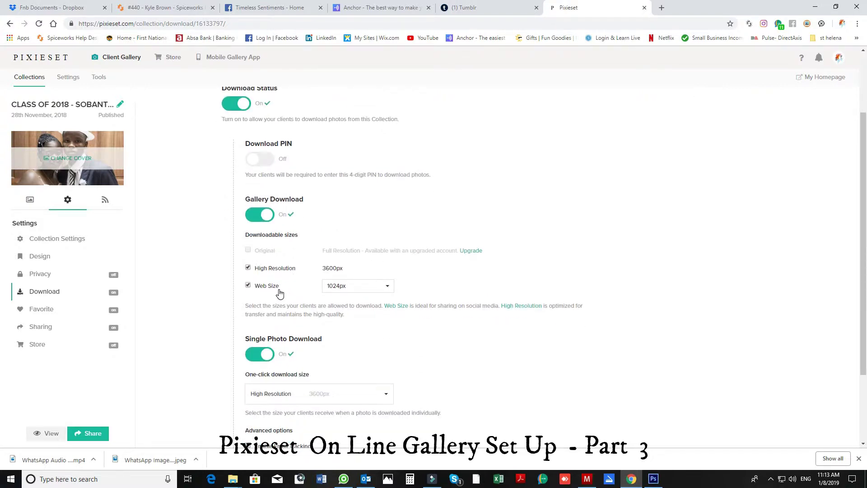
pyautogui.scroll(-2, 280, 294)
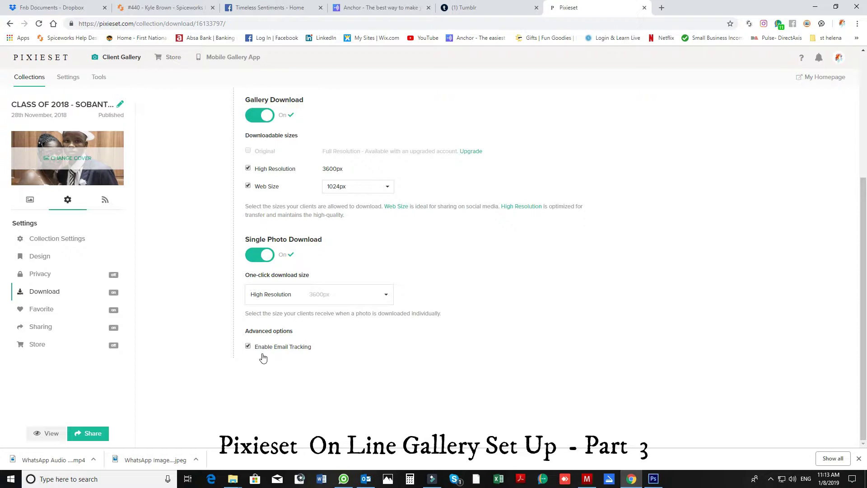
pyautogui.click(36, 312)
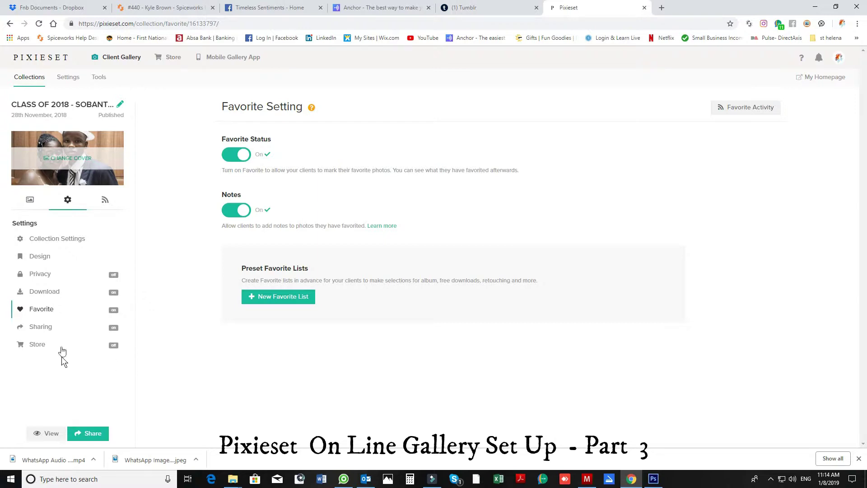
# Show the Sharing settings page and confirm Sharing Status is switched on.
pyautogui.click(37, 329)
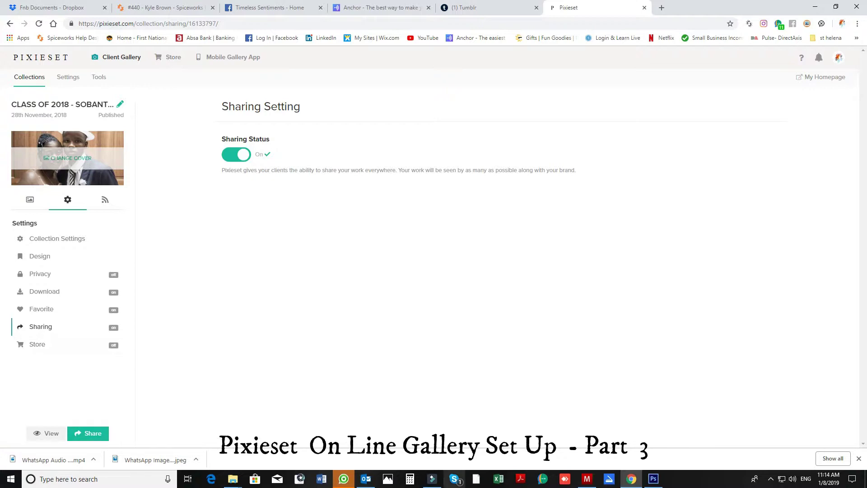
pyautogui.moveTo(642, 483)
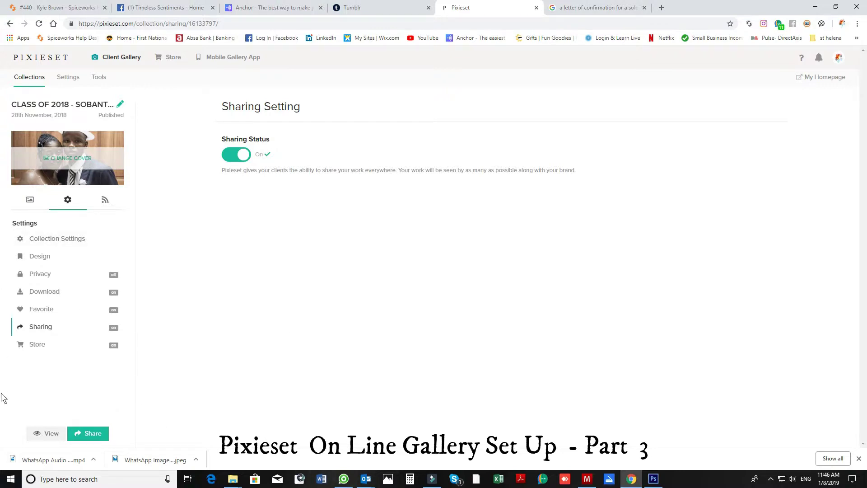
# Open the client view and step through the favorites and sharing cards to 'Go to gallery!'.
pyautogui.click(39, 434)
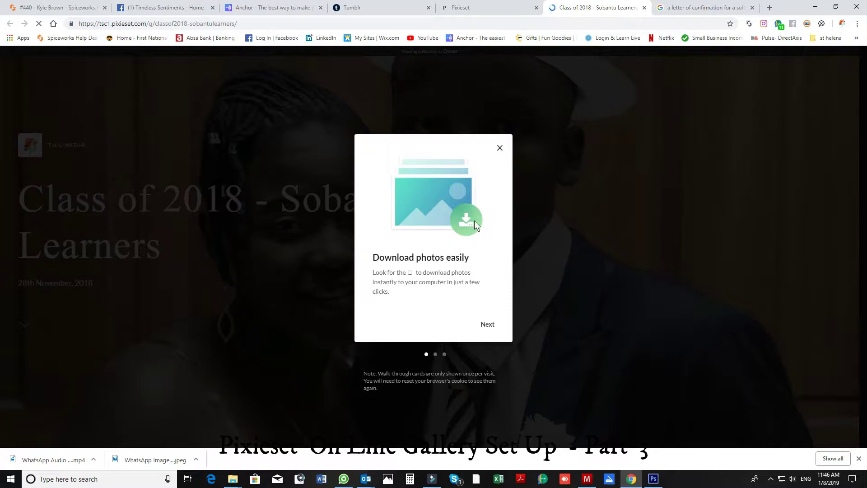
pyautogui.click(487, 325)
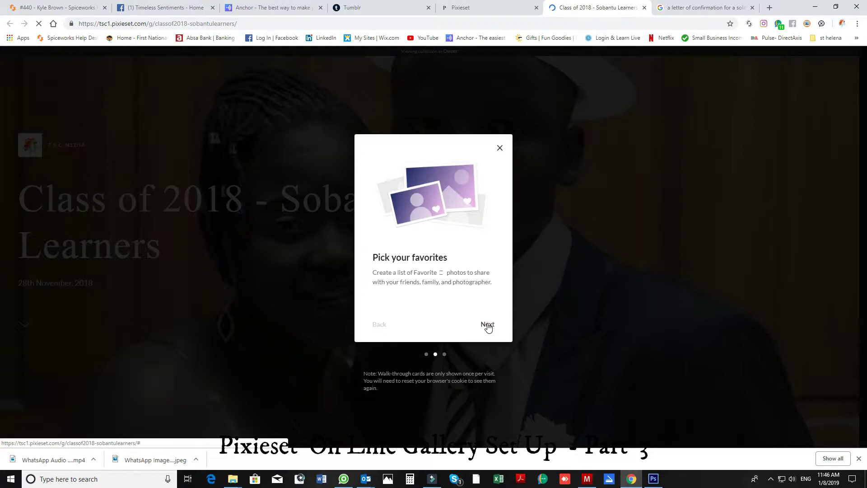
pyautogui.click(487, 325)
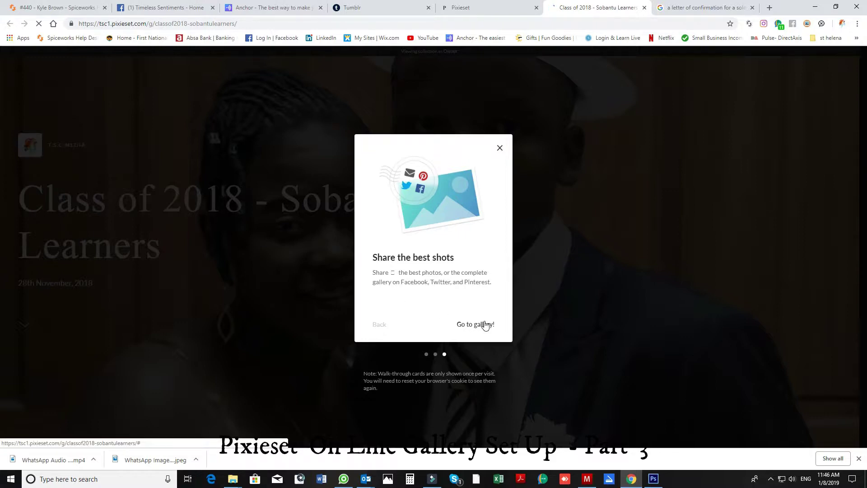
pyautogui.click(484, 324)
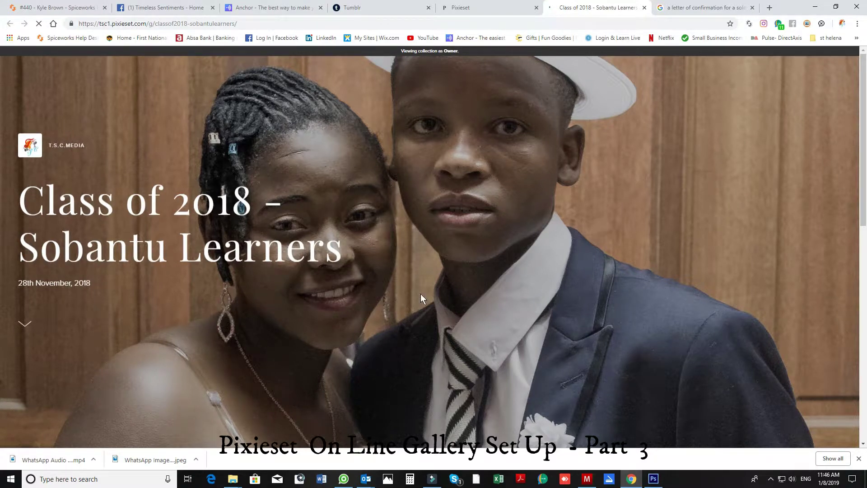
# Scroll down through the client's gallery view and back up.
pyautogui.scroll(-4, 421, 294)
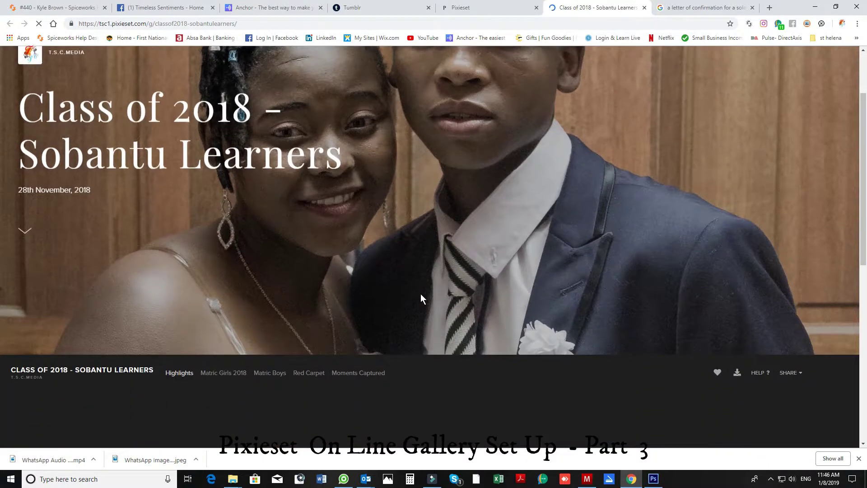
pyautogui.scroll(-2, 421, 295)
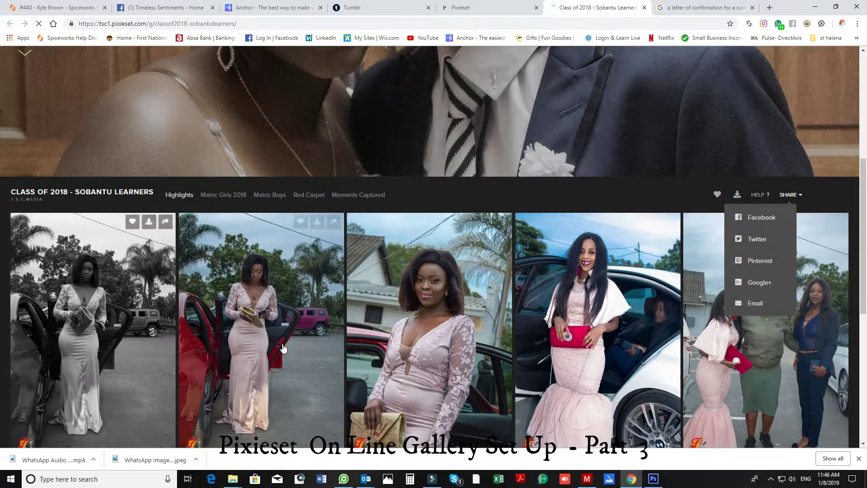
pyautogui.scroll(-3, 284, 348)
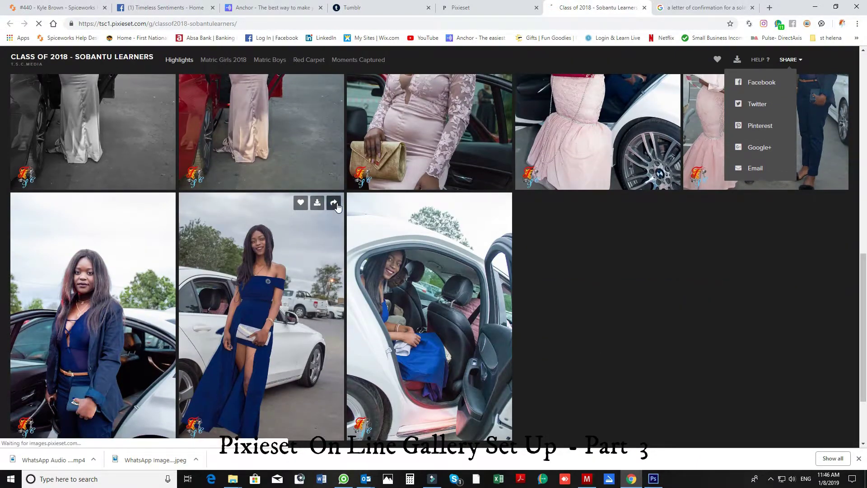
pyautogui.scroll(3, 289, 225)
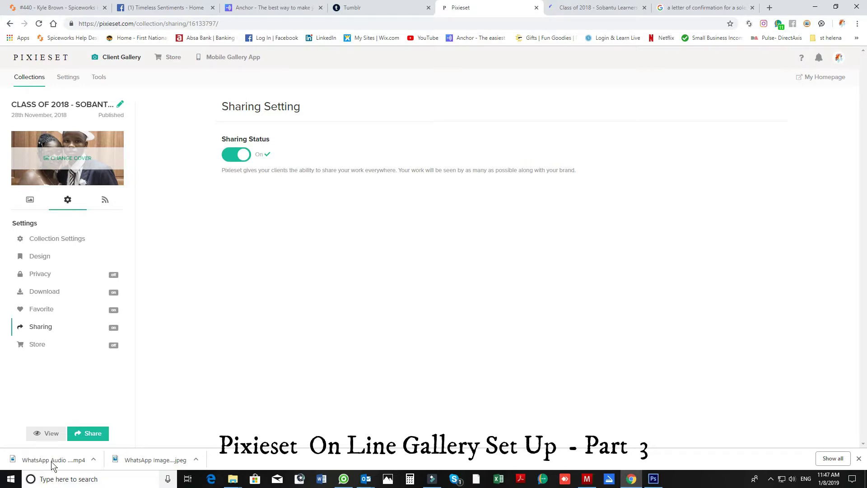
# Bring up the email invite with subject 'Photos for Class of 2018 - Sobantu Learners are ready'.
pyautogui.click(83, 437)
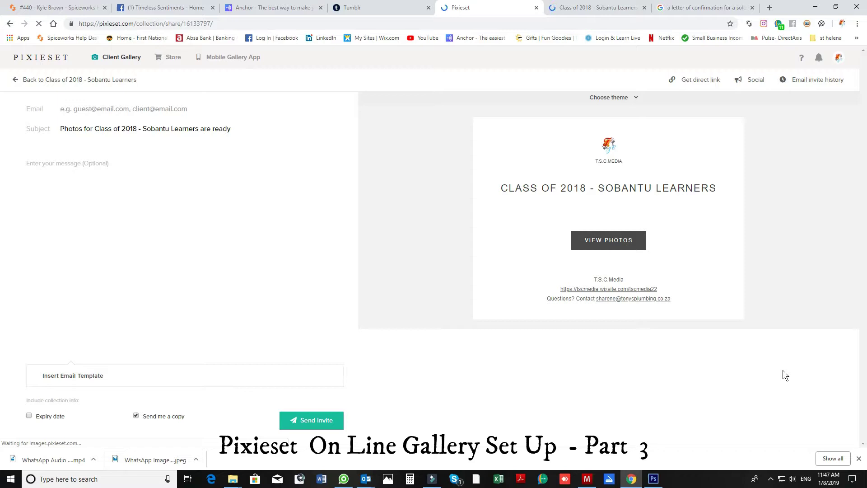
# Preview the Night, Heart and Blossom invite themes, leaving the pastel Heart design applied.
pyautogui.click(636, 97)
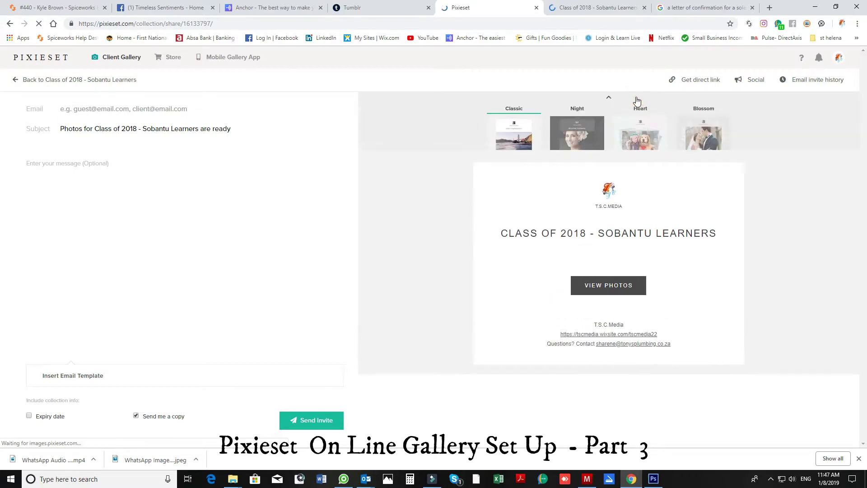
pyautogui.click(569, 138)
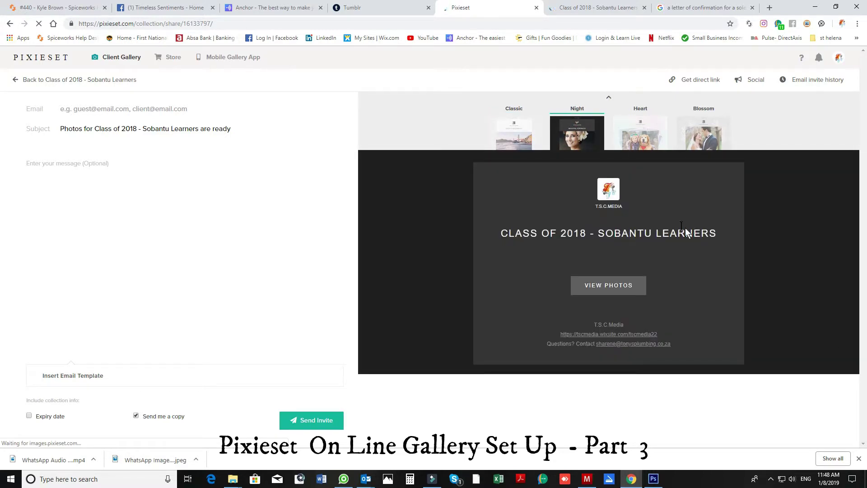
pyautogui.click(646, 141)
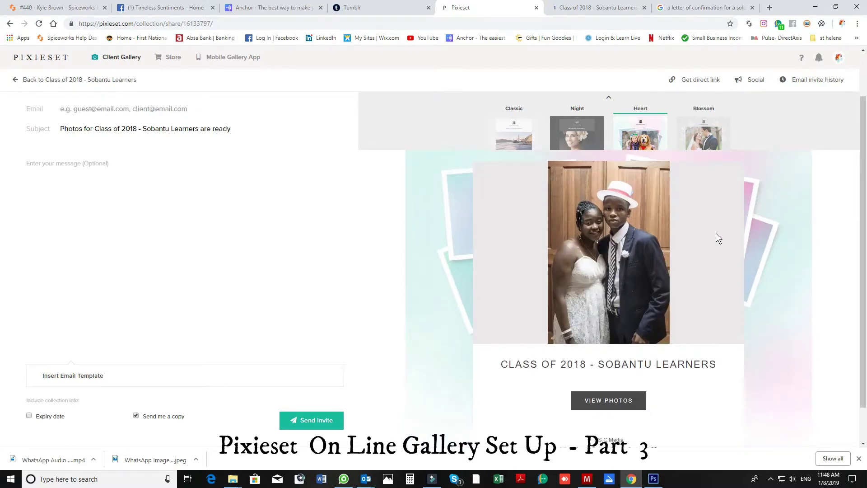
pyautogui.click(707, 146)
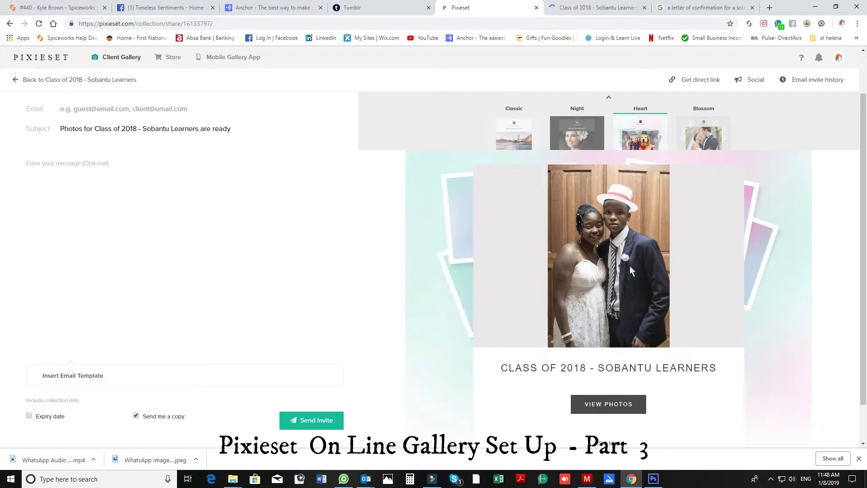
# Check the invite's email, subject and message fields, then open Manage Email Templates.
pyautogui.click(87, 111)
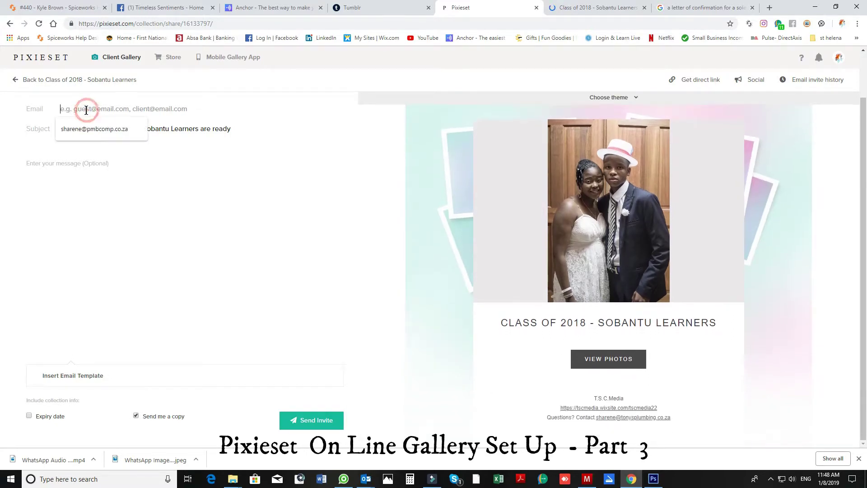
pyautogui.click(180, 126)
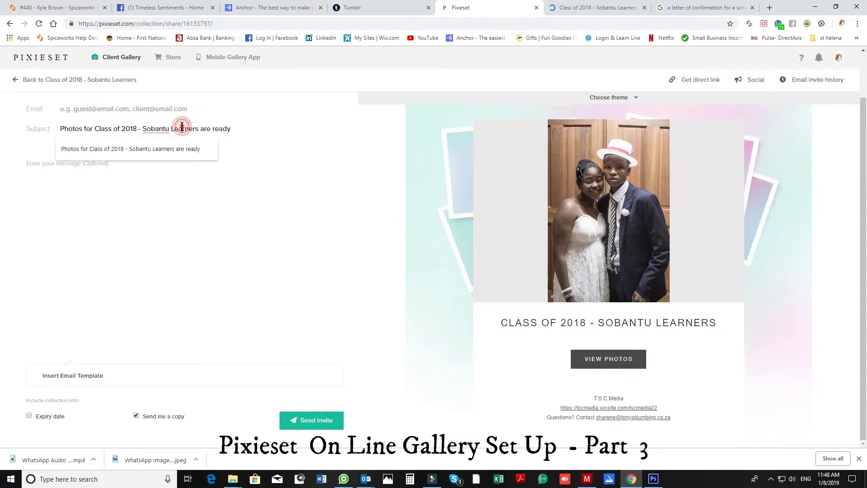
pyautogui.click(62, 178)
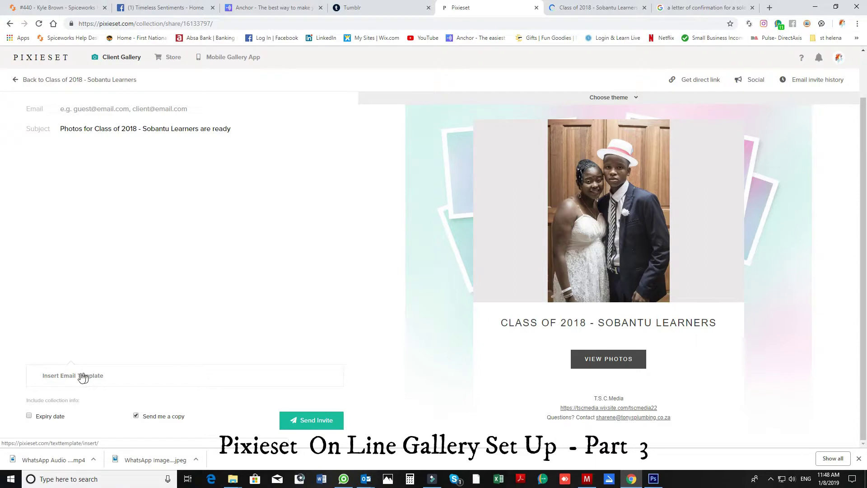
pyautogui.click(79, 377)
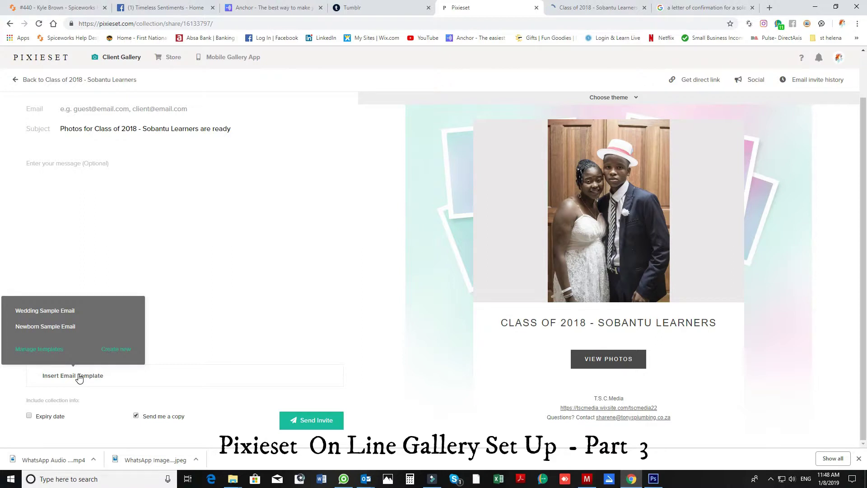
pyautogui.click(38, 349)
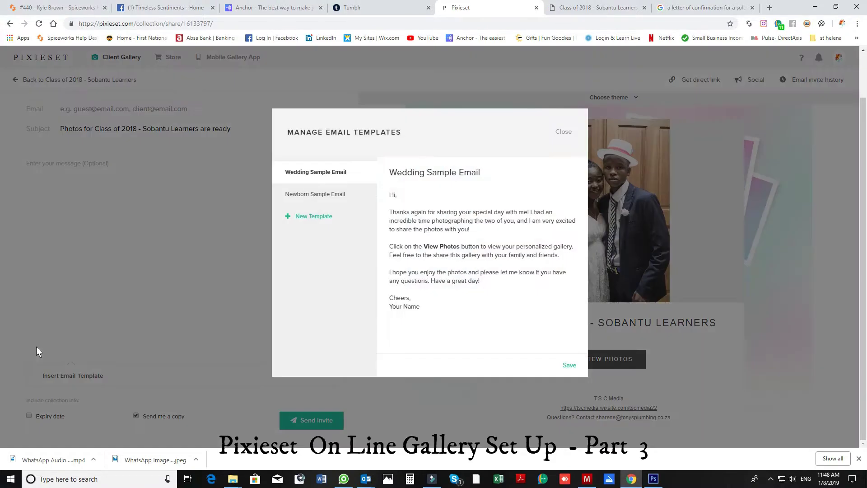
# Start a new email template named 'your photos are ready'.
pyautogui.click(316, 195)
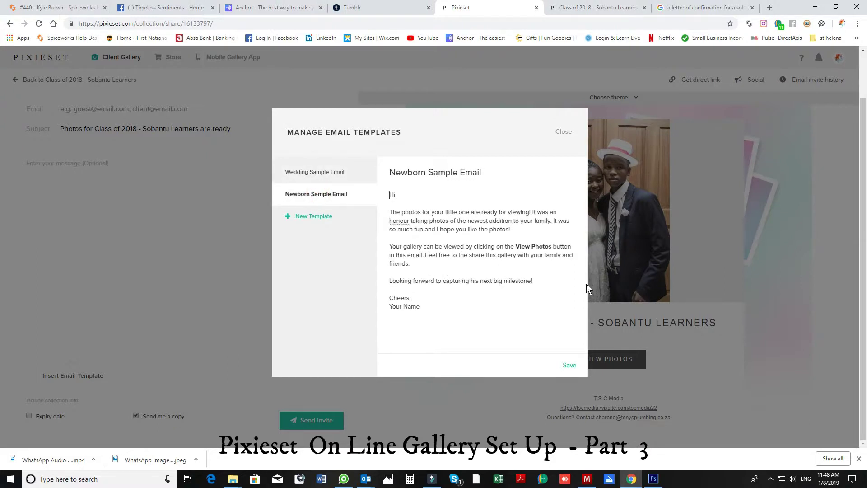
pyautogui.click(318, 216)
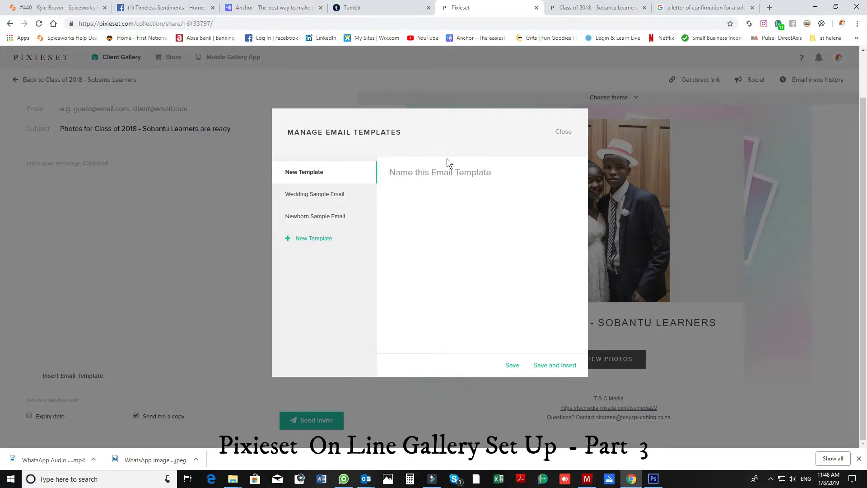
pyautogui.write('your')
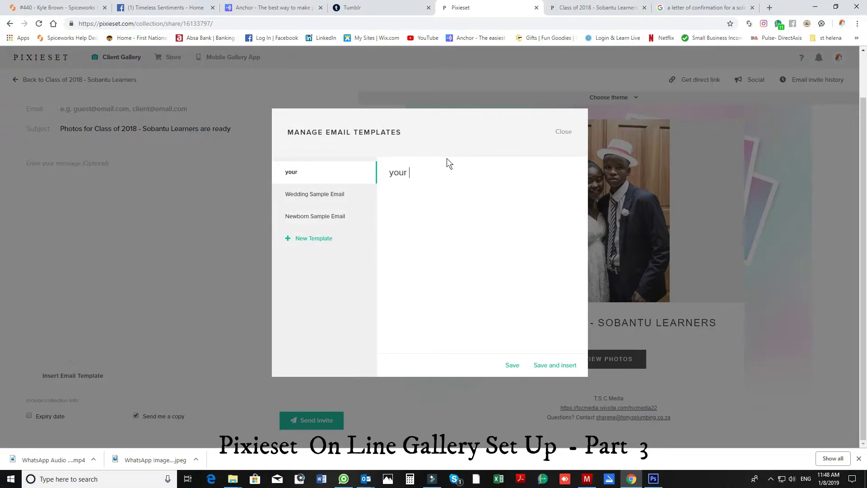
pyautogui.write(' photos are ready')
# Write the 'Hi there' greeting, gallery-ready note, thanks and kind-regards sign-off, then save and insert.
pyautogui.click(421, 212)
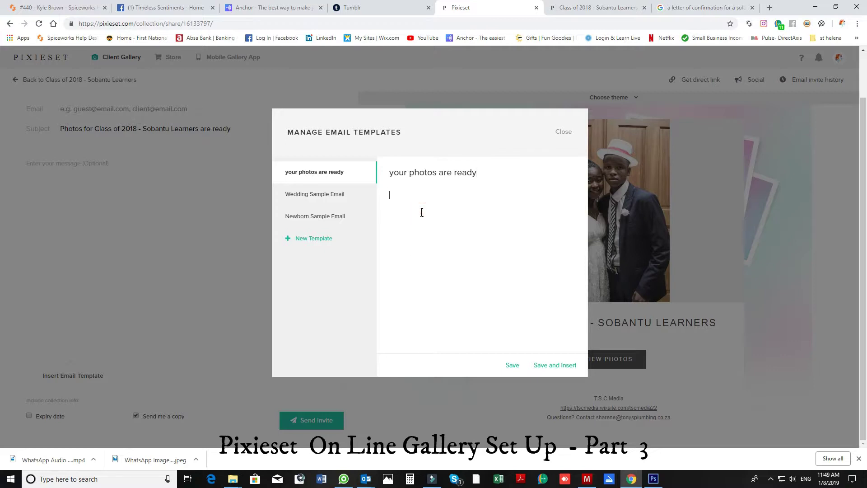
pyautogui.write('Hi there')
pyautogui.press('Return')
pyautogui.write('Great news! your gallery is now ready ')
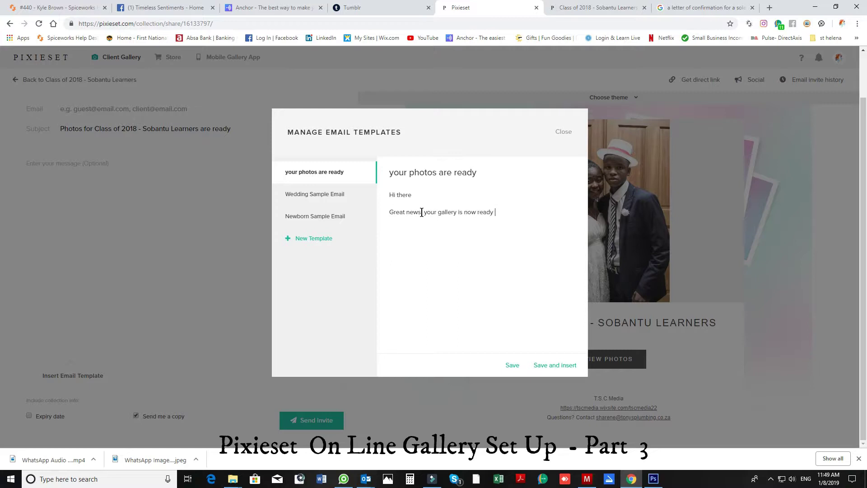
pyautogui.write('to view and download your photos.  Thank')
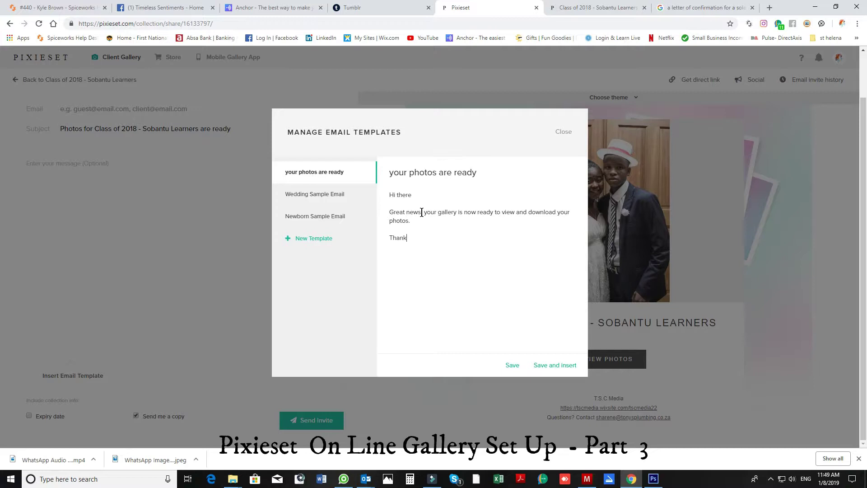
pyautogui.write(' you for your support.  ')
pyautogui.write('Kind')
pyautogui.write('gards ')
pyautogui.write('Sharene')
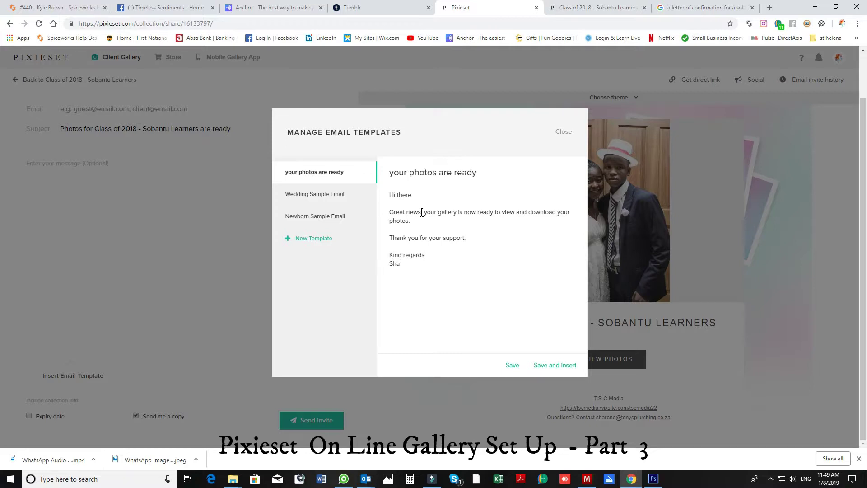
pyautogui.click(556, 366)
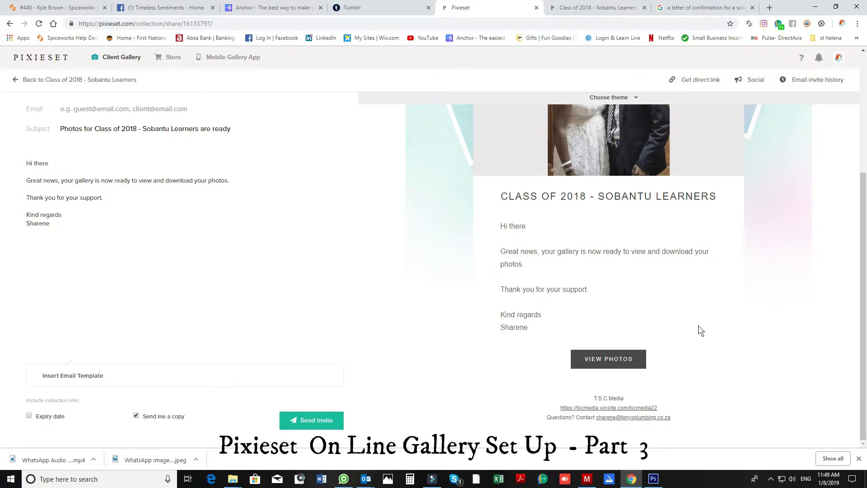
# Include the 31st January, 2019 expiry, fill in the suggested recipient address, and send.
pyautogui.click(28, 415)
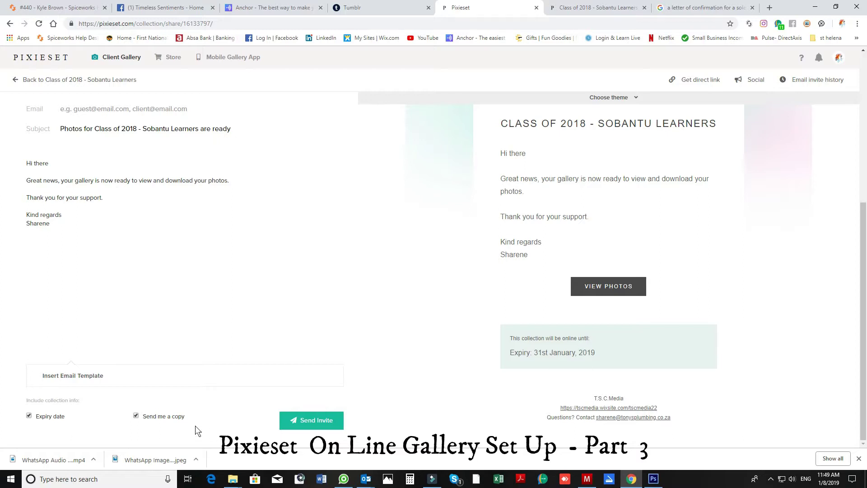
pyautogui.click(85, 111)
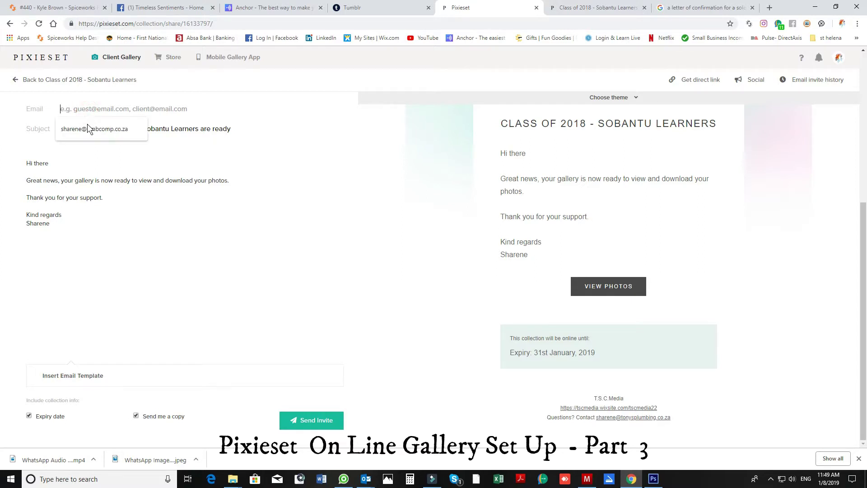
pyautogui.click(91, 128)
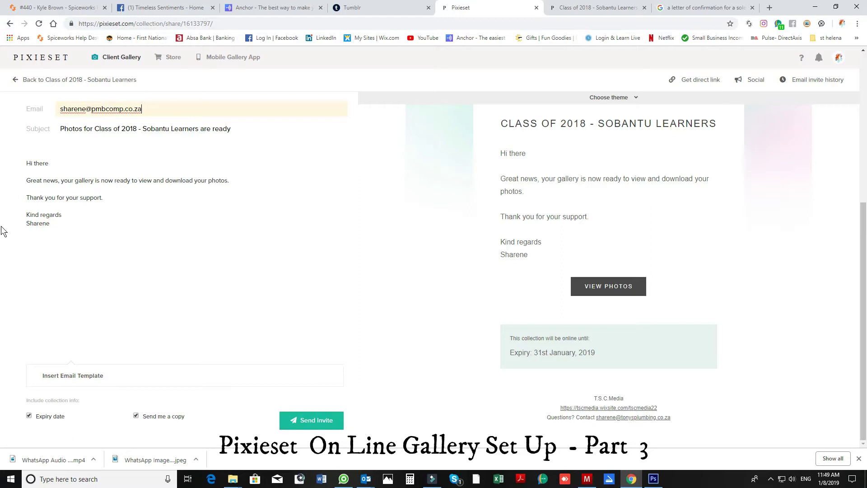
pyautogui.click(310, 422)
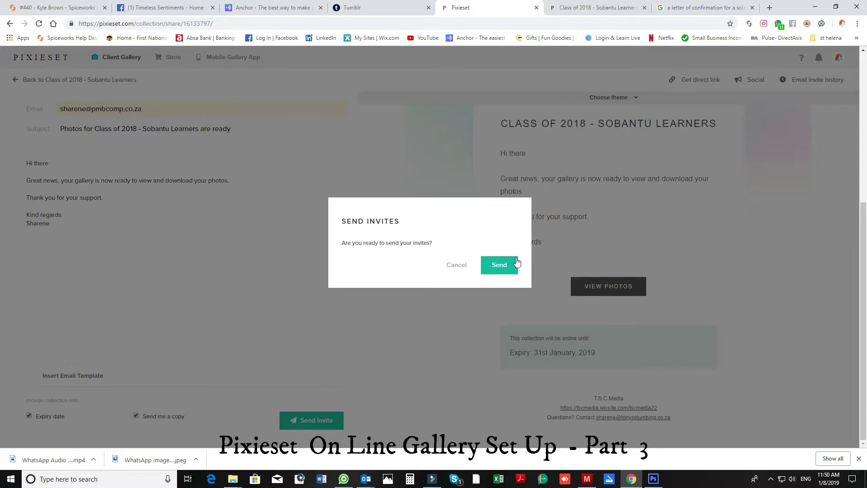
# Confirm sending the gallery invite email.
pyautogui.click(500, 265)
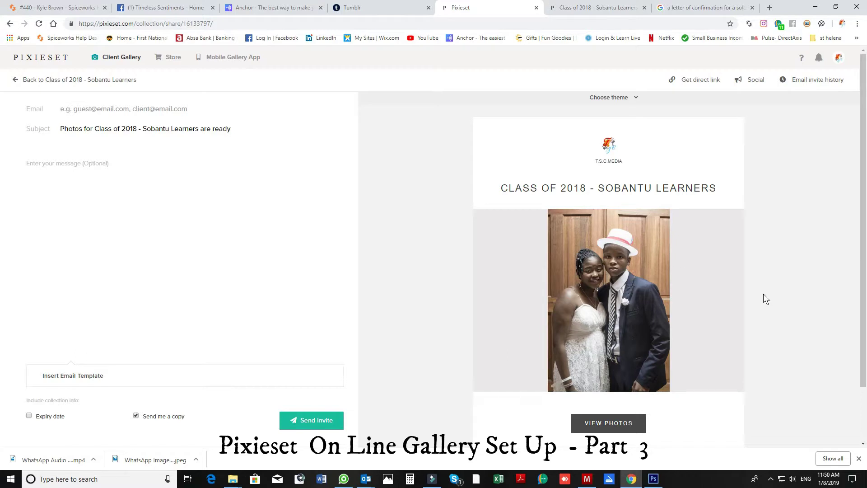
# Set the Facebook share to post on the Timeless Sentiments page, then discard it unposted.
pyautogui.click(750, 80)
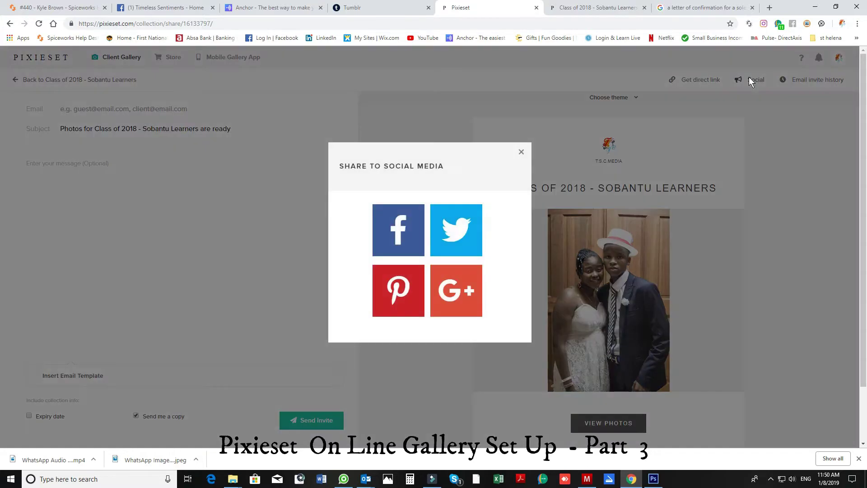
pyautogui.click(390, 228)
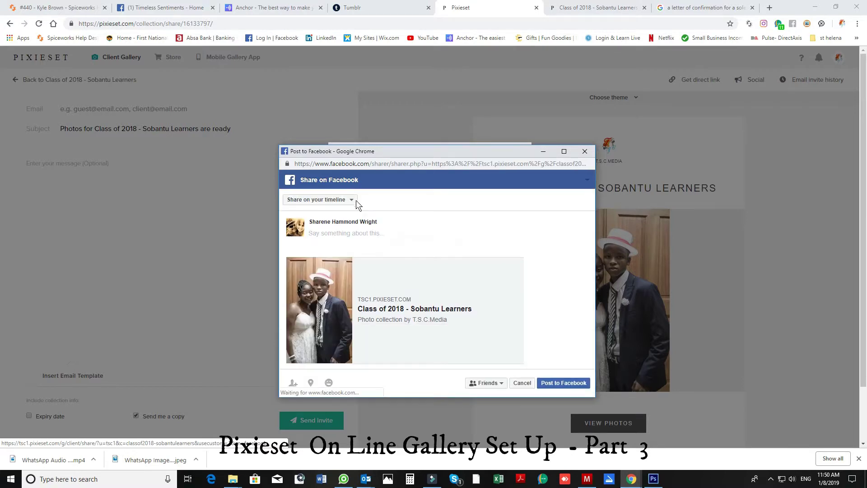
pyautogui.click(351, 200)
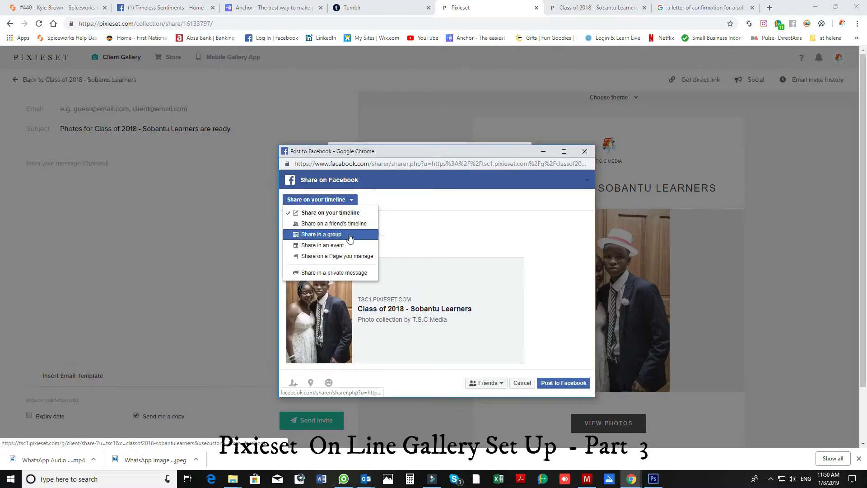
pyautogui.click(343, 257)
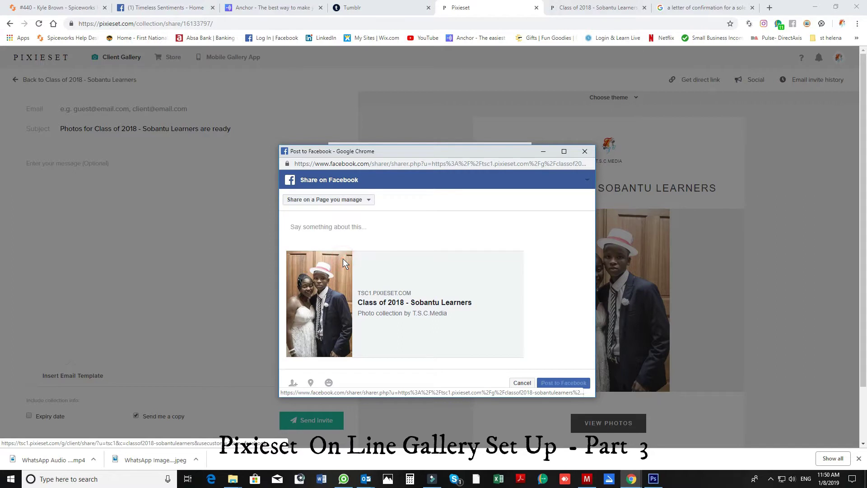
pyautogui.click(359, 220)
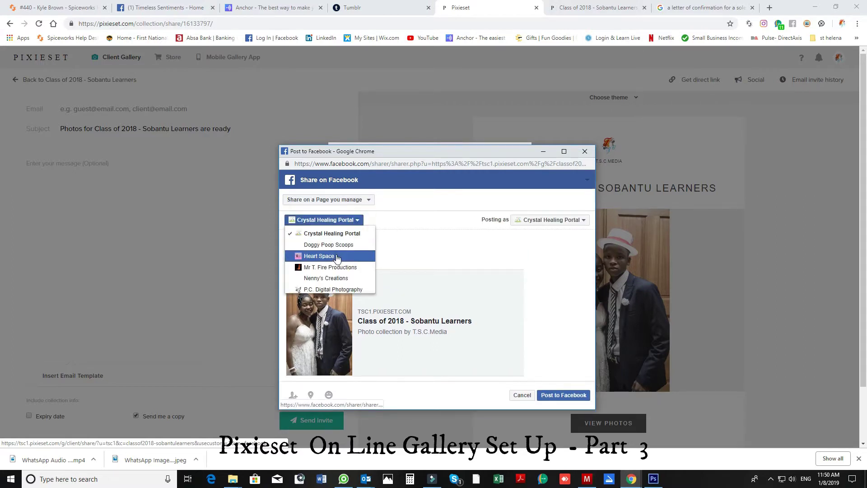
pyautogui.scroll(-2, 330, 277)
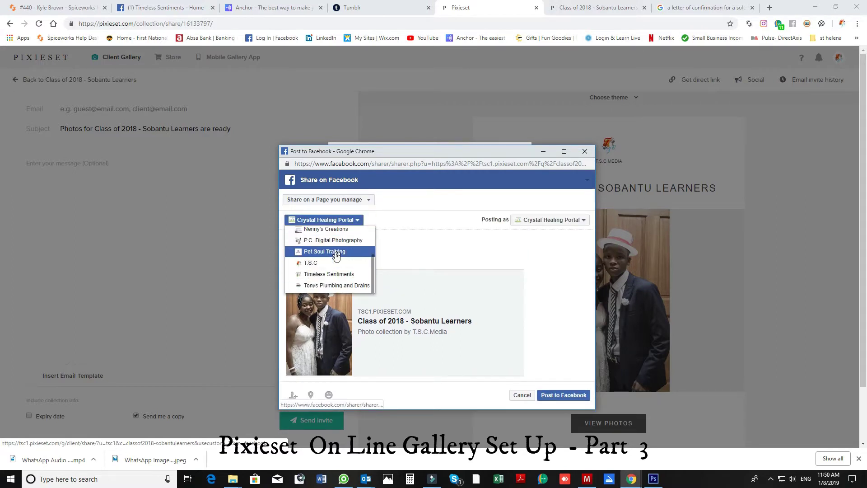
pyautogui.click(332, 278)
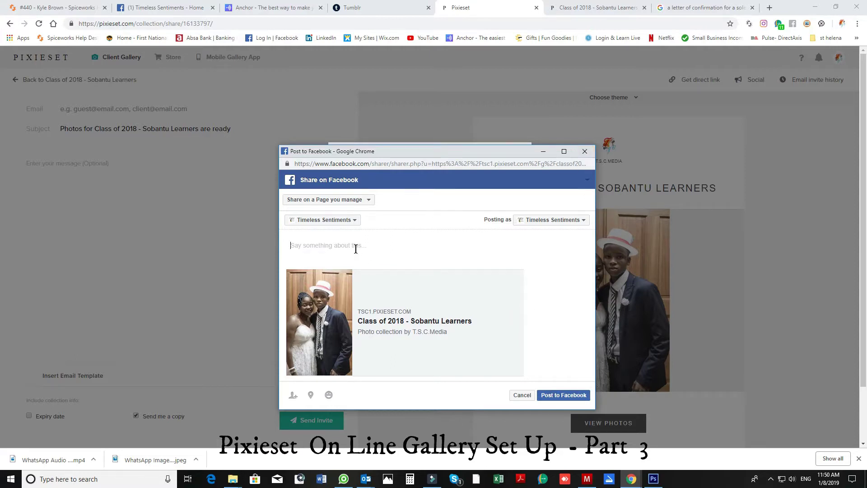
pyautogui.click(586, 153)
pyautogui.click(477, 217)
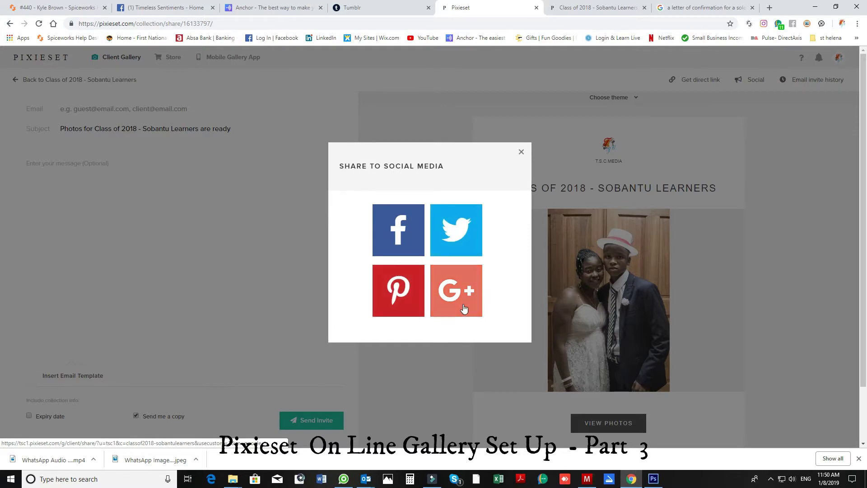
pyautogui.click(521, 152)
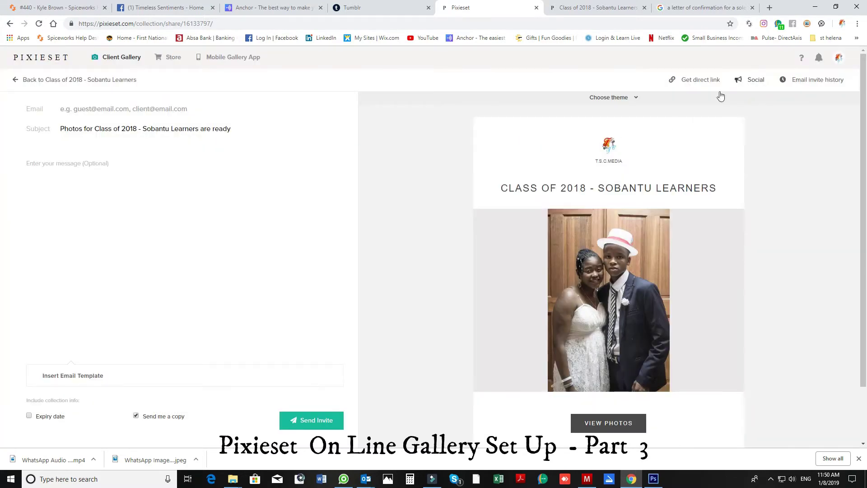
pyautogui.click(698, 80)
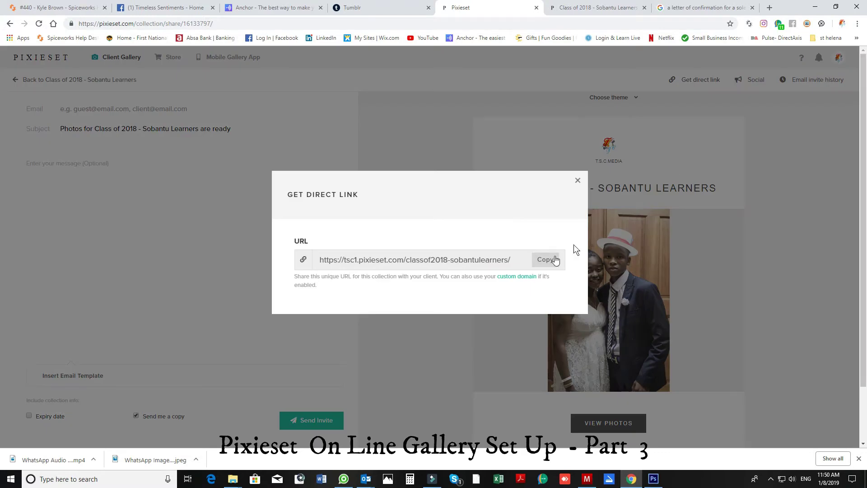
pyautogui.click(546, 260)
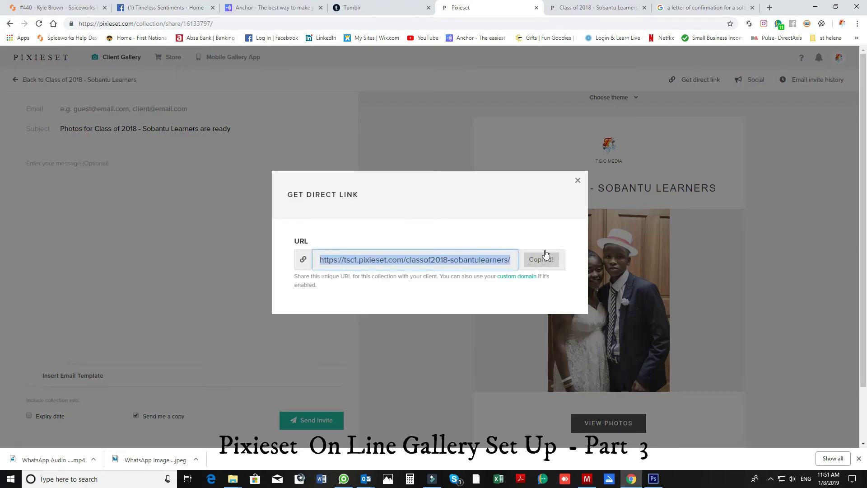
pyautogui.click(578, 179)
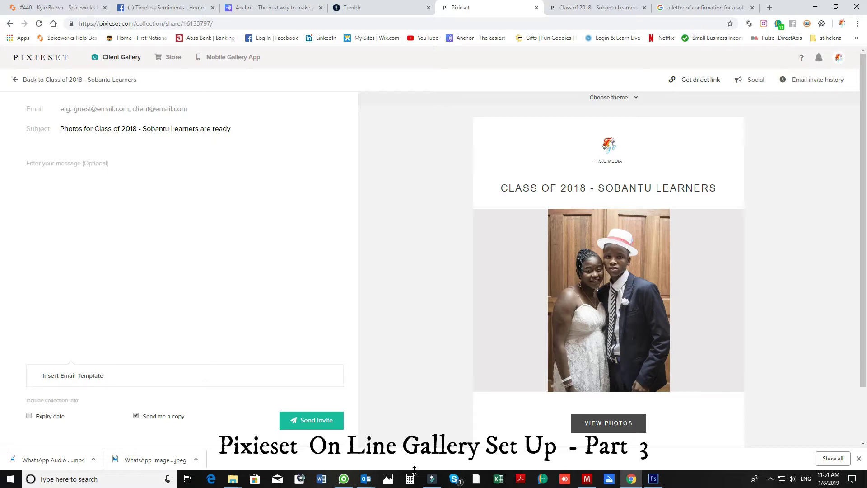
# Open the T.S.C.Media gallery invite email from the Outlook inbox.
pyautogui.moveTo(363, 482)
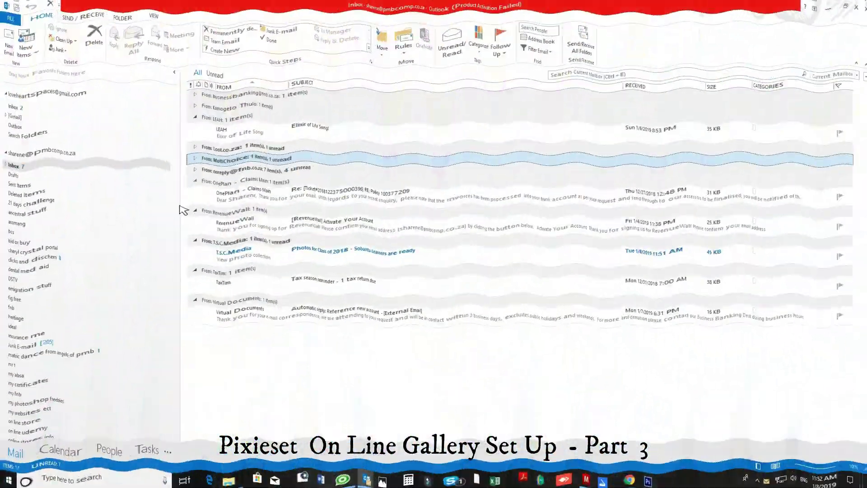
pyautogui.click(196, 194)
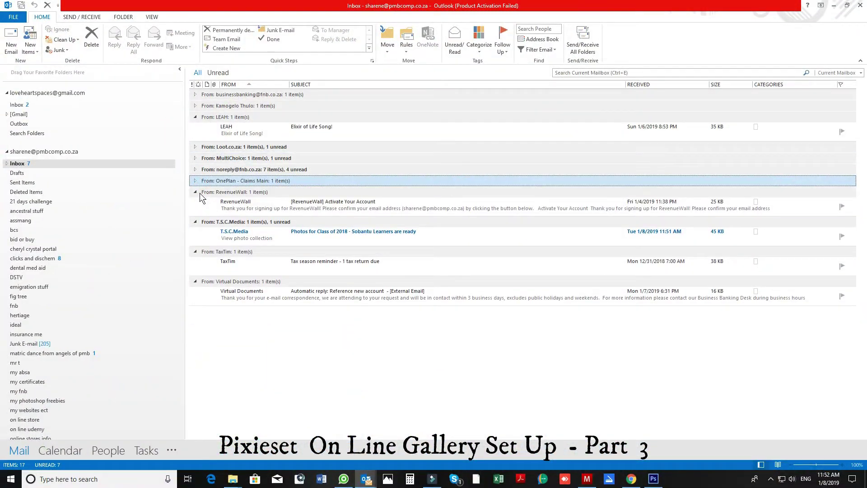
pyautogui.click(195, 192)
pyautogui.doubleClick(342, 219)
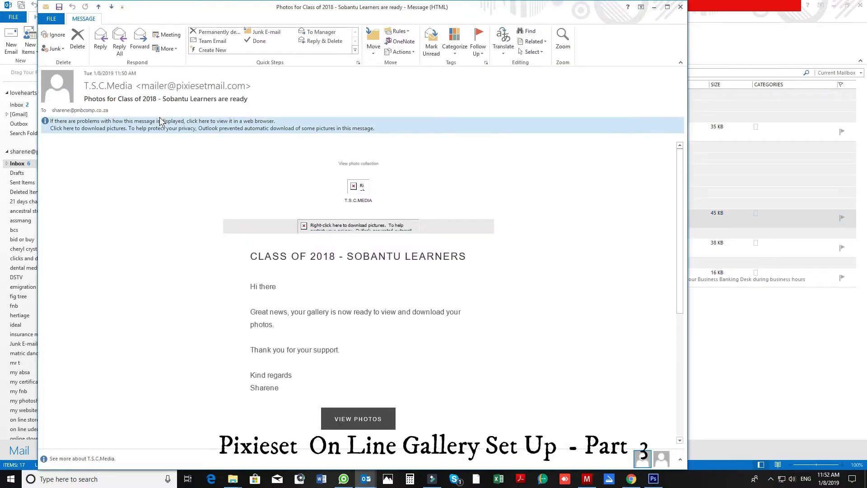
# Download the email's blocked pictures and review its gallery link and 31st January, 2019 expiry.
pyautogui.click(160, 120)
pyautogui.click(191, 126)
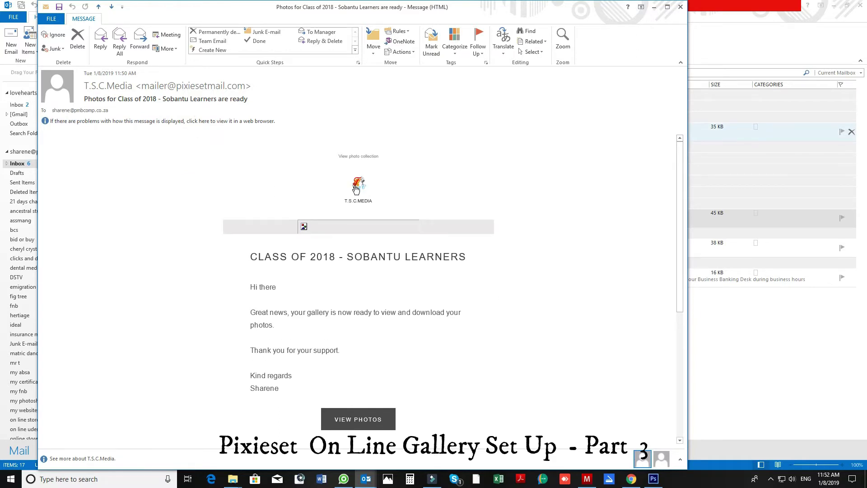
pyautogui.scroll(-3, 549, 287)
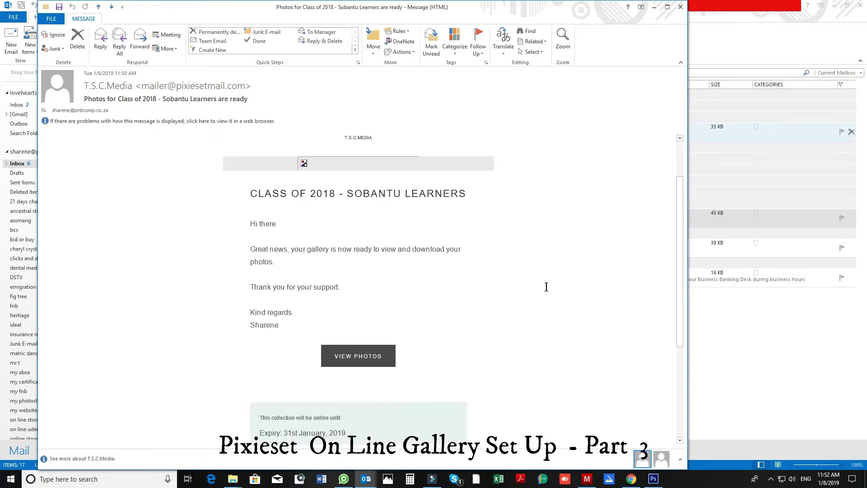
pyautogui.scroll(-4, 539, 307)
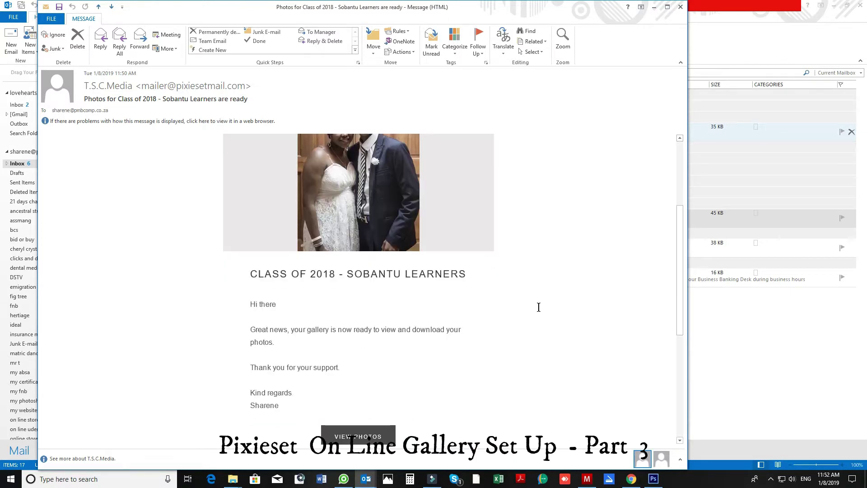
pyautogui.scroll(3, 539, 307)
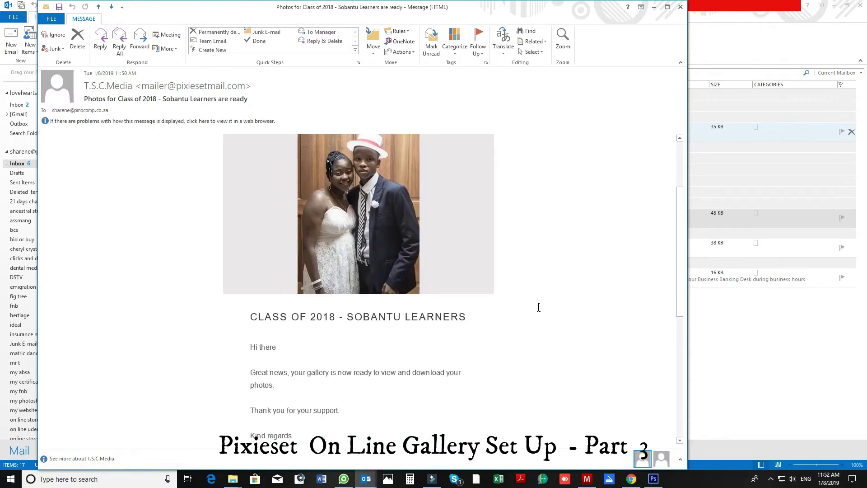
pyautogui.scroll(4, 539, 307)
pyautogui.scroll(-9, 539, 308)
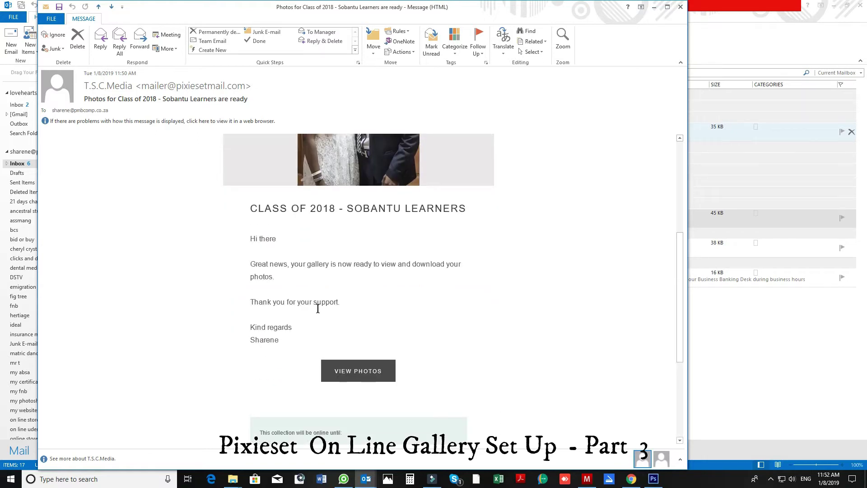
pyautogui.scroll(-6, 393, 371)
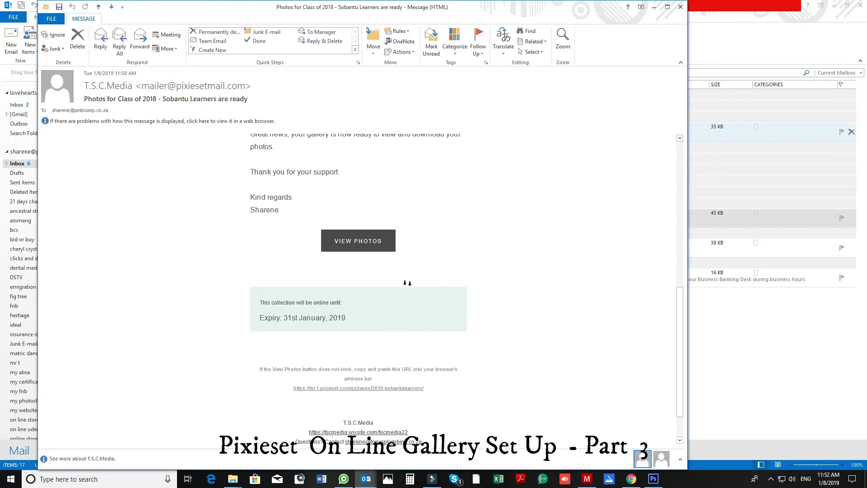
# Open the Class of 2018 - Sobantu Learners gallery from the email and enter as a guest.
pyautogui.click(357, 242)
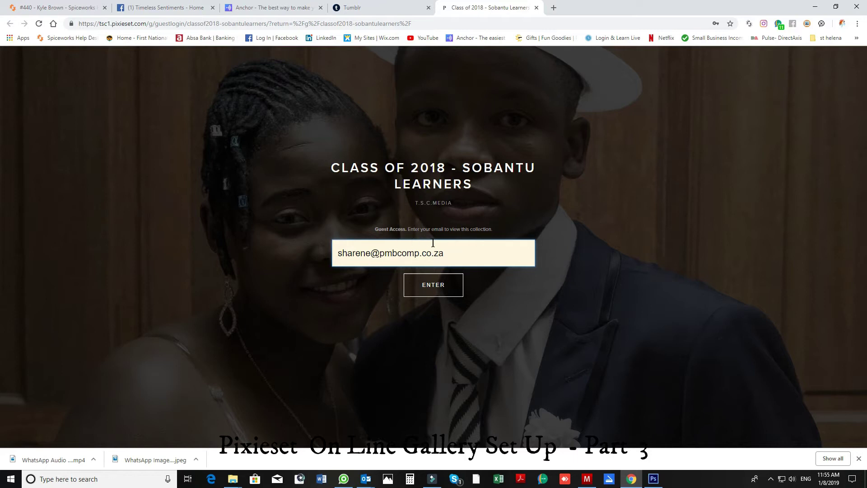
pyautogui.click(442, 291)
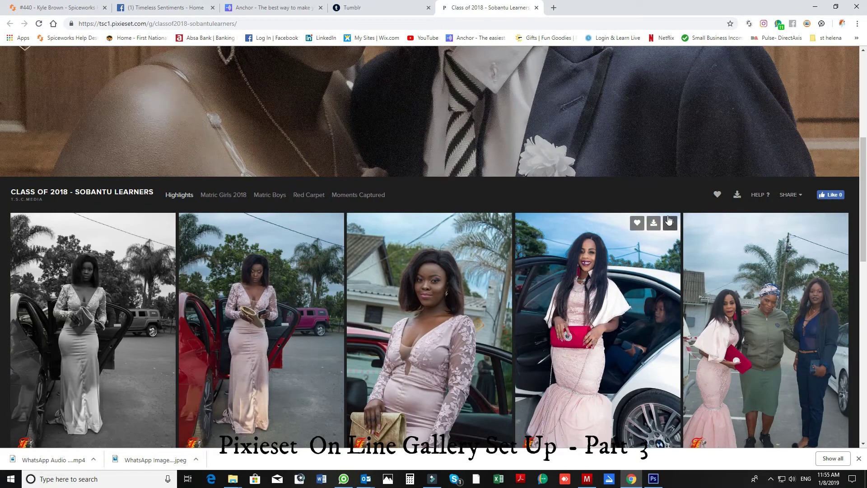
# Favourite the fourth Highlights photo, entering the guest's e-mail address to save it.
pyautogui.click(639, 226)
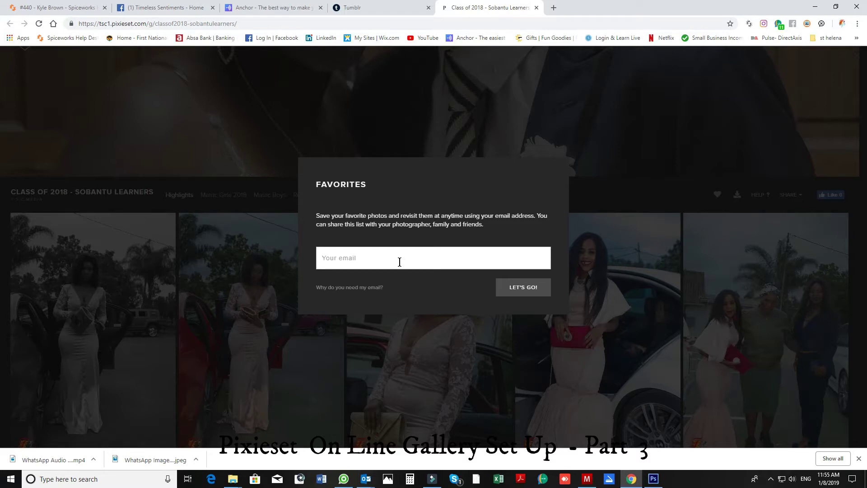
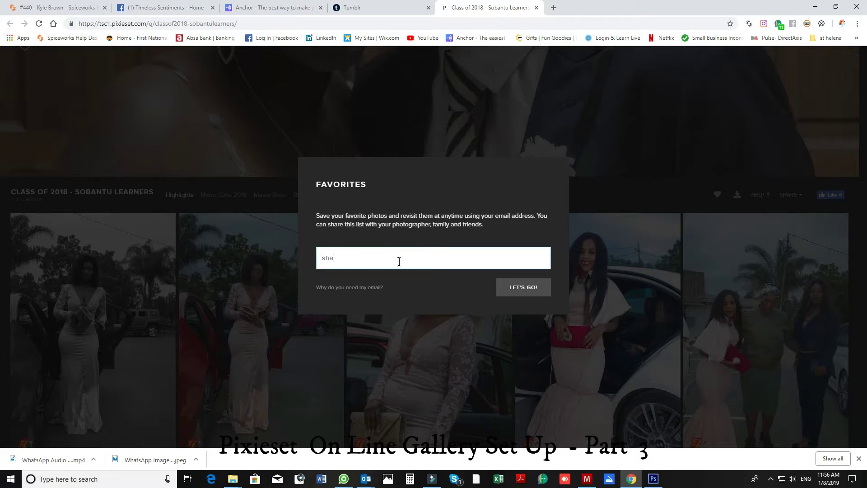
pyautogui.click(535, 287)
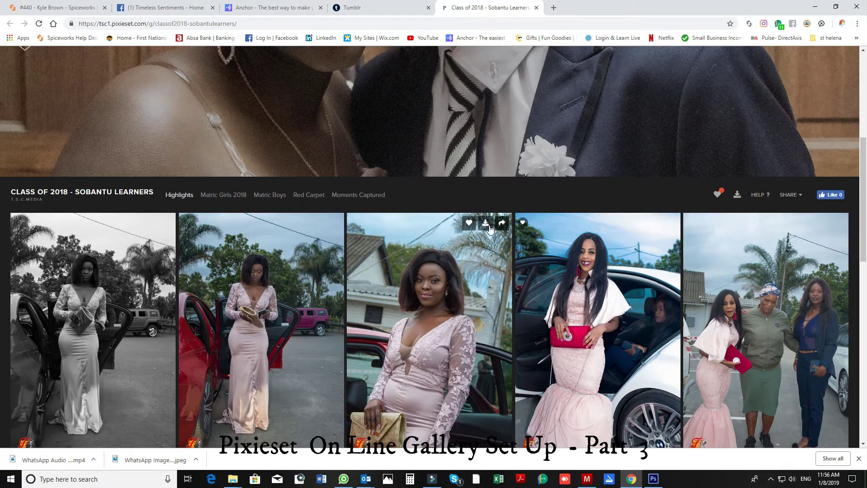
# Request a download of the third photo, entering the client's email address when asked.
pyautogui.click(488, 225)
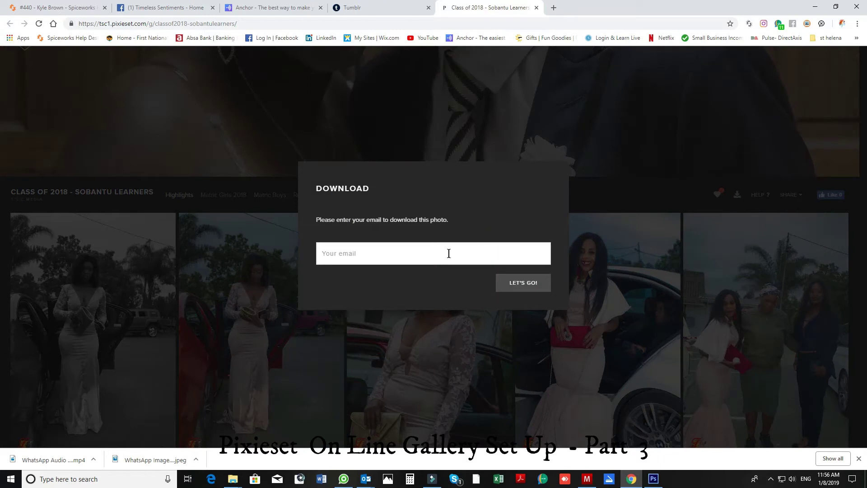
pyautogui.click(412, 263)
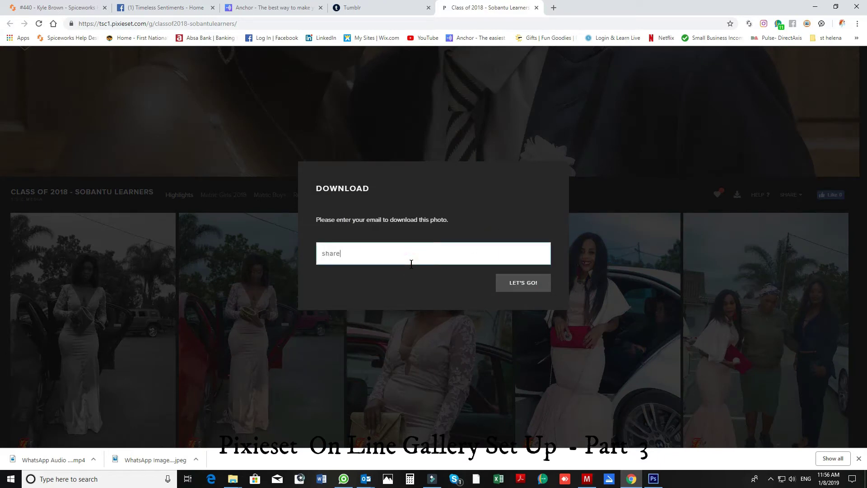
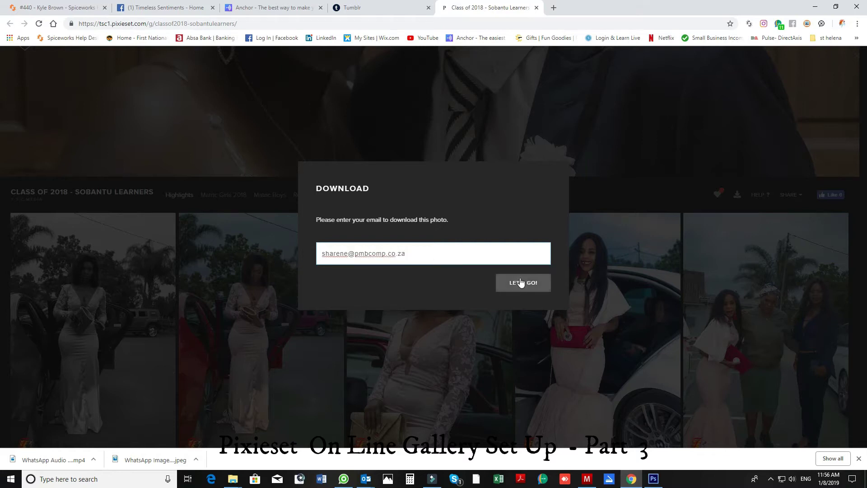
pyautogui.click(521, 283)
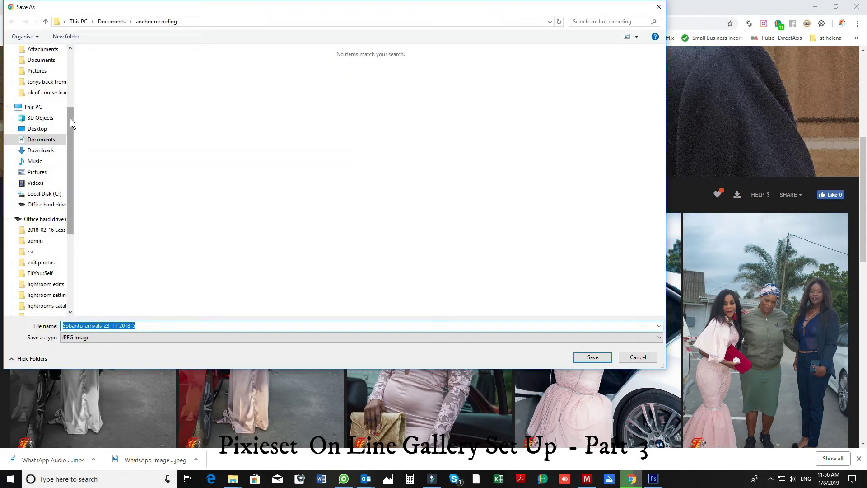
# Save the photo as Sobantu_arrivals_28_11_2018-5 in the OneDrive Pictures folder.
pyautogui.scroll(4, 71, 123)
pyautogui.click(47, 191)
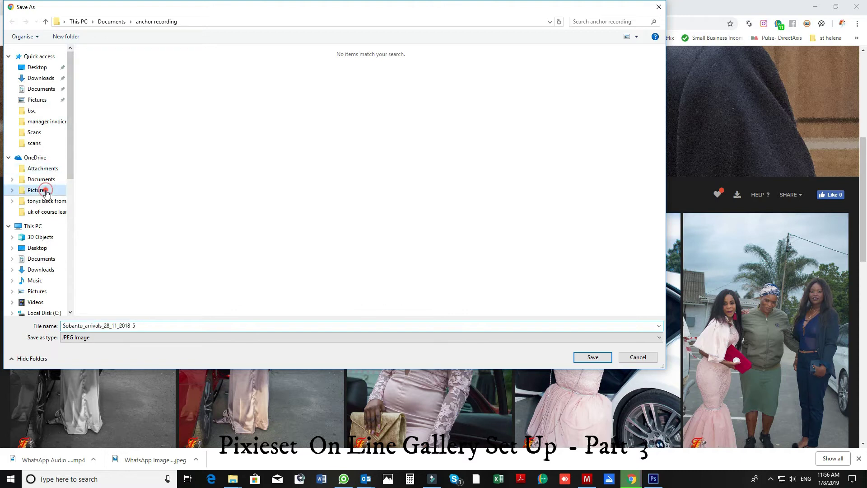
pyautogui.click(593, 357)
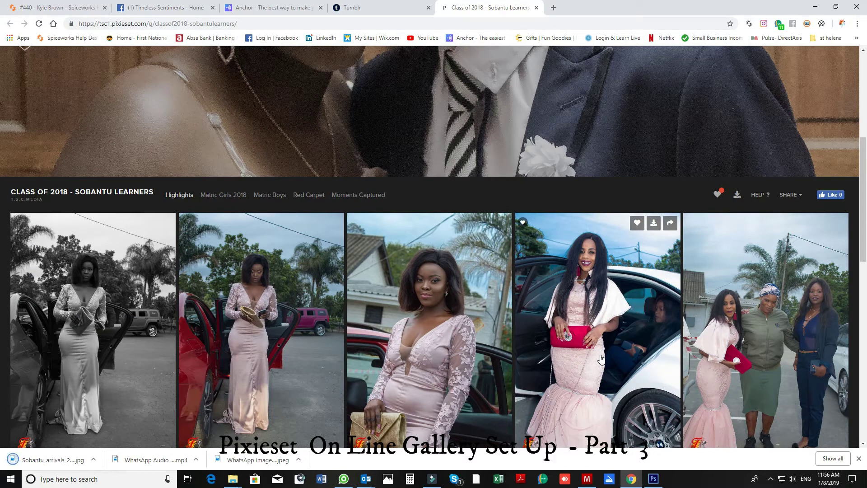
# Open Sobantu_arrivals_28_11_2018-5.jpg from Chrome's downloads bar.
pyautogui.click(92, 460)
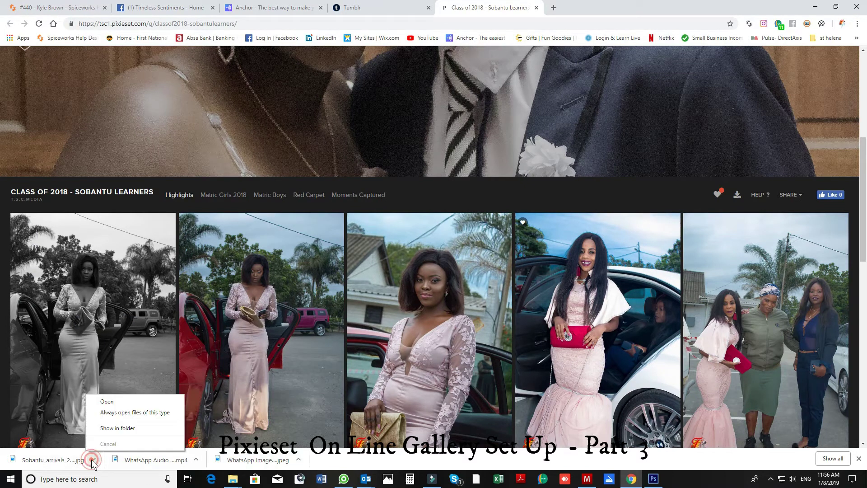
pyautogui.click(122, 403)
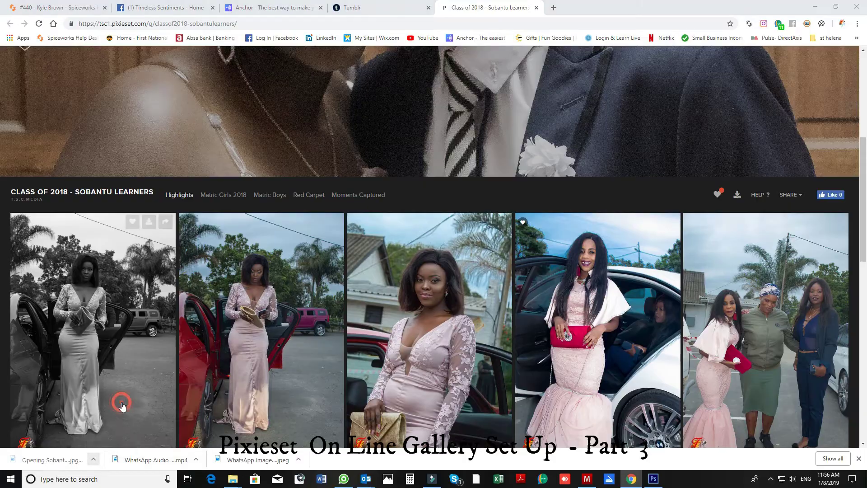